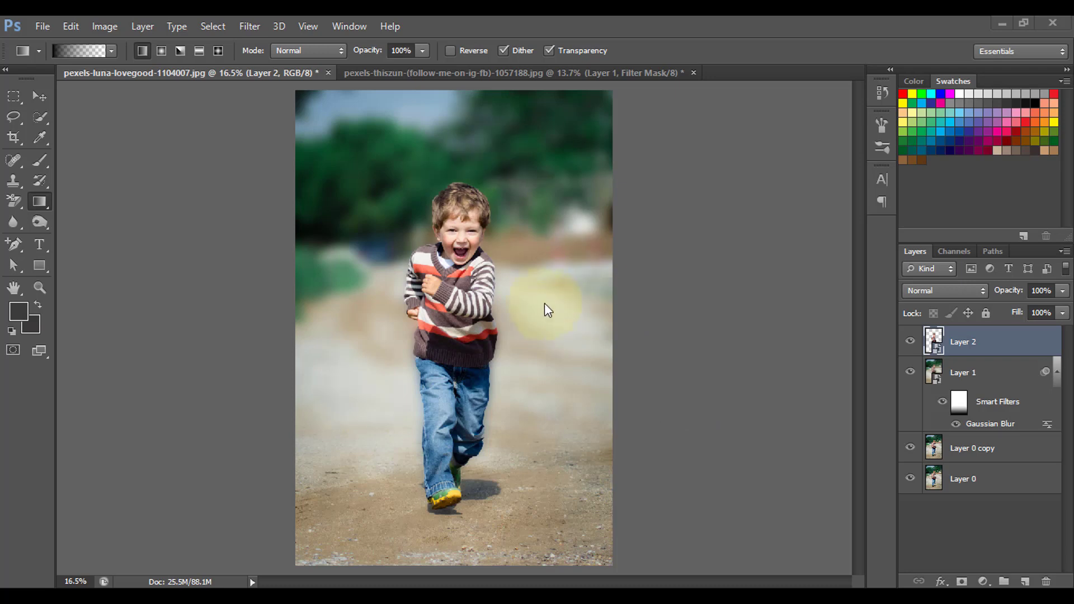
# Step: Compare both photos with and without their background blur by hiding and showing Layer 1 in each document
pyautogui.click(909, 371)
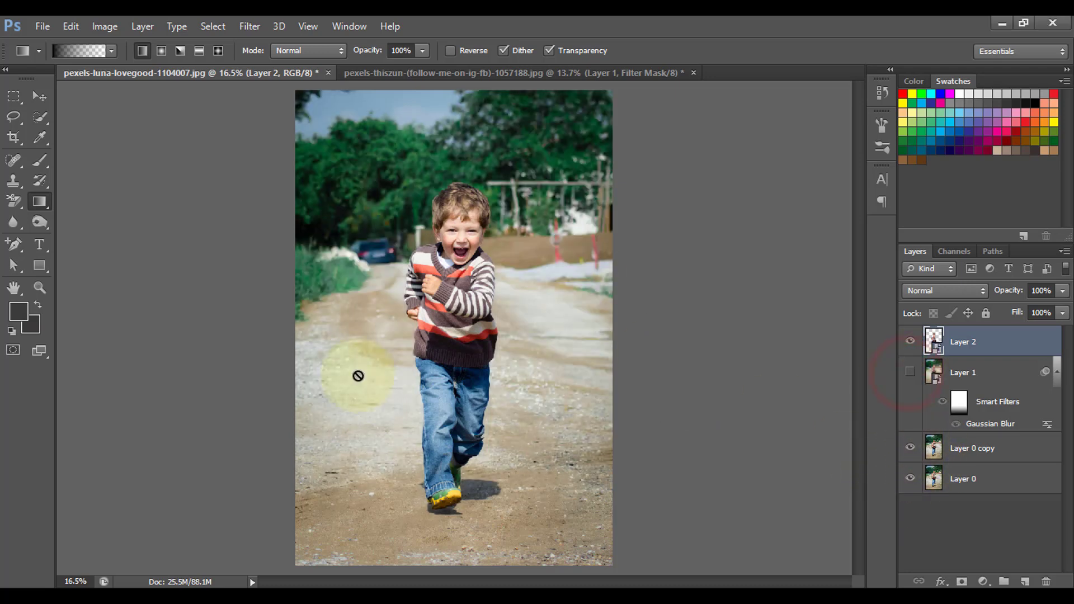
pyautogui.click(910, 372)
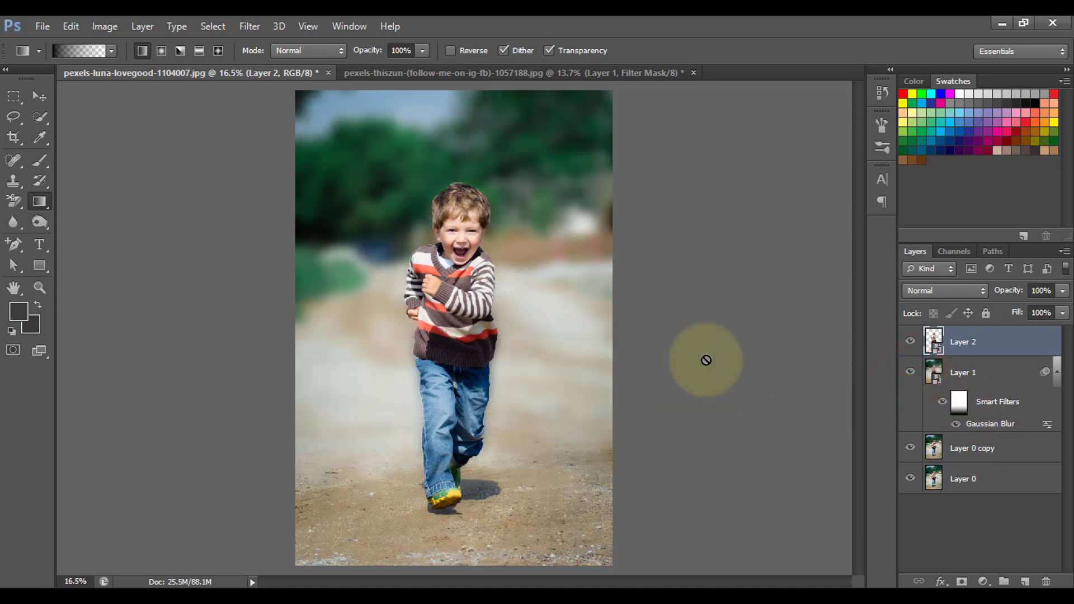
pyautogui.click(528, 68)
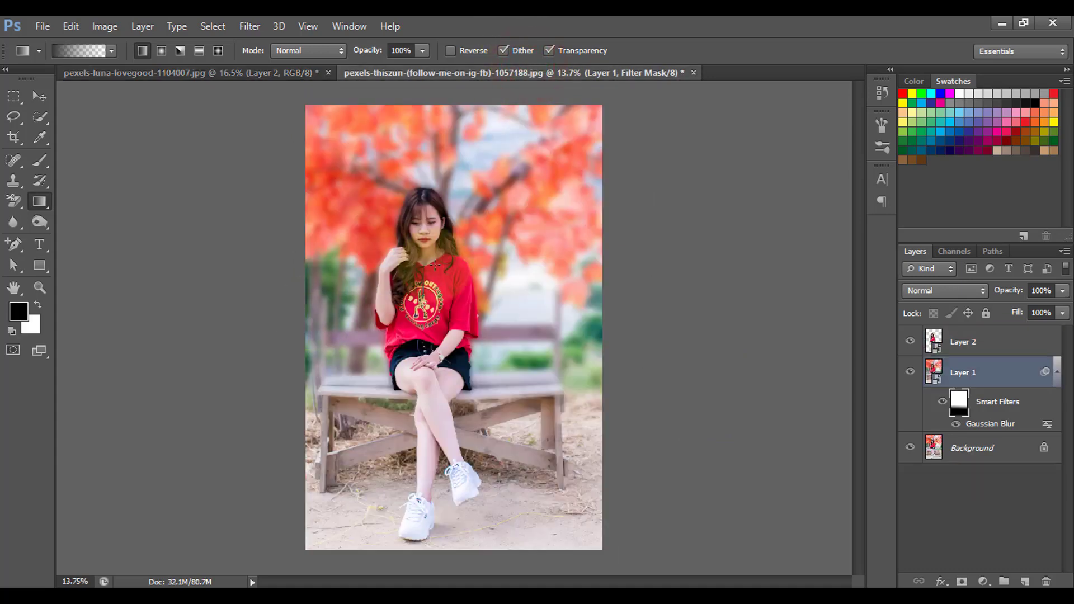
pyautogui.click(909, 372)
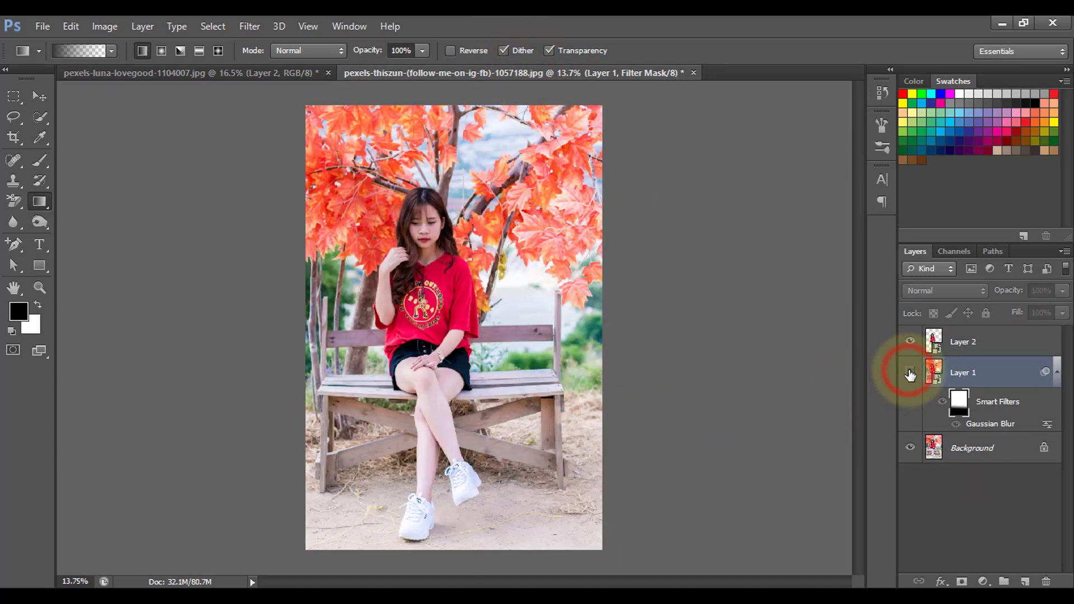
pyautogui.click(910, 373)
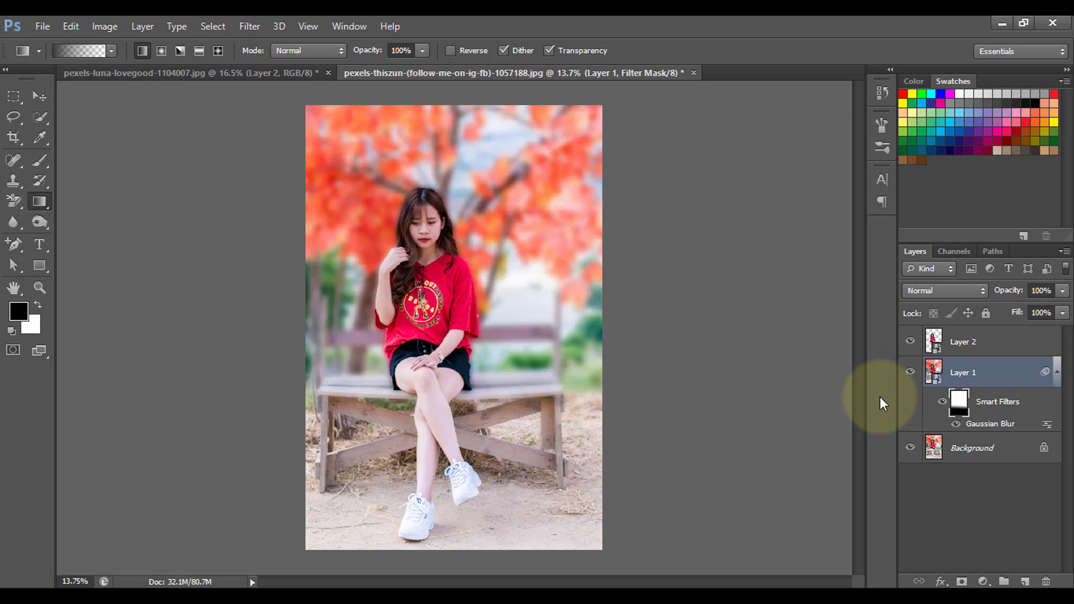
# Step: In the running boy photo, delete Layer 2, Layer 1 and Layer 0 copy, and duplicate the remaining Layer 0
pyautogui.click(163, 75)
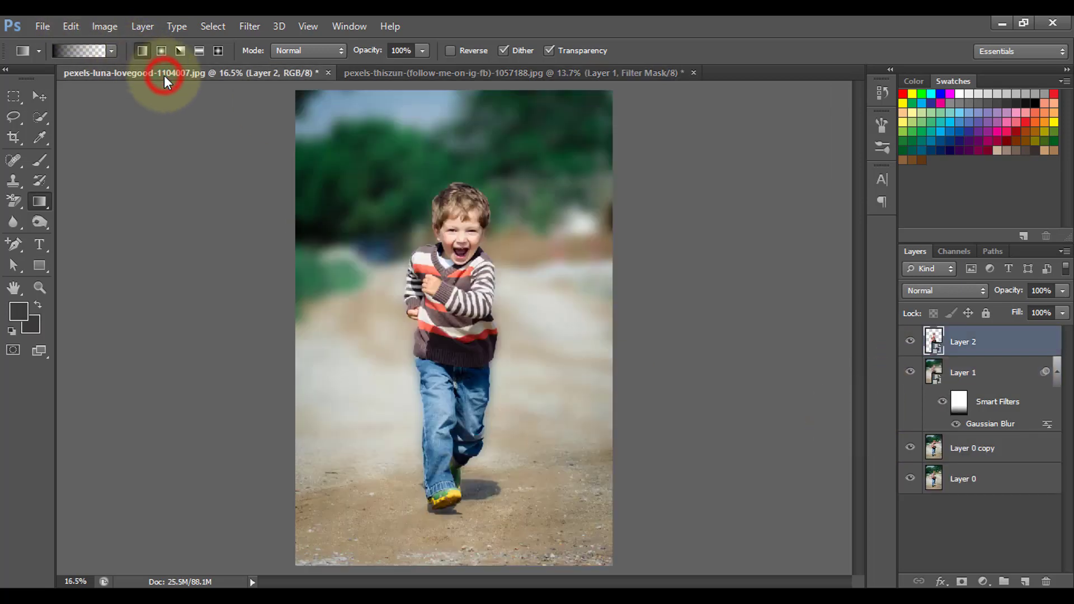
pyautogui.keyDown('ctrl'); pyautogui.click(987, 373); pyautogui.keyUp('ctrl')
pyautogui.keyDown('ctrl'); pyautogui.click(990, 448); pyautogui.keyUp('ctrl')
pyautogui.press('Delete')
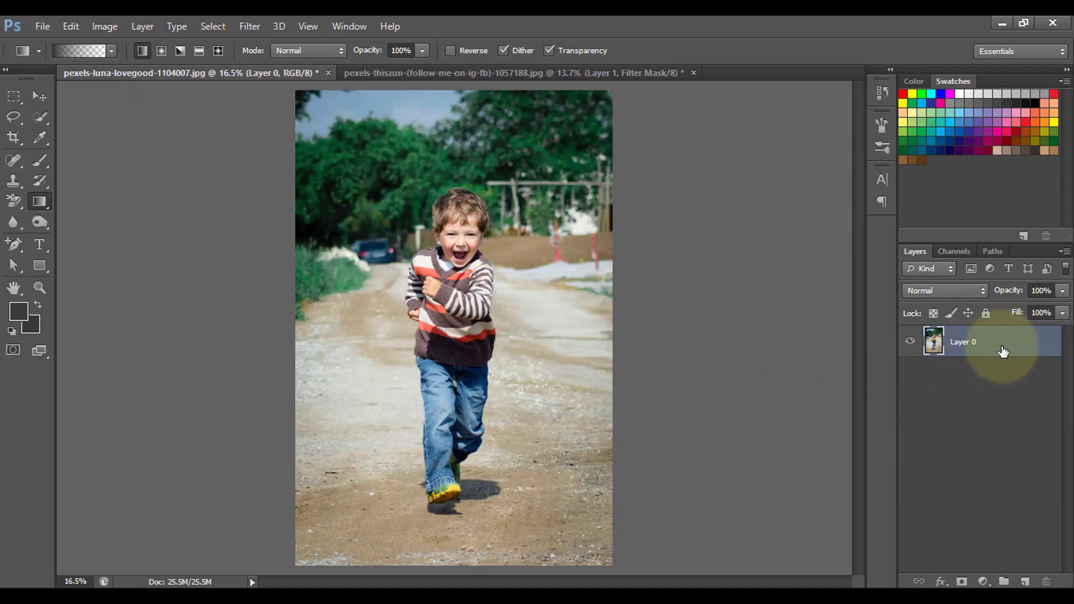
pyautogui.hotkey('ctrl', 'j')
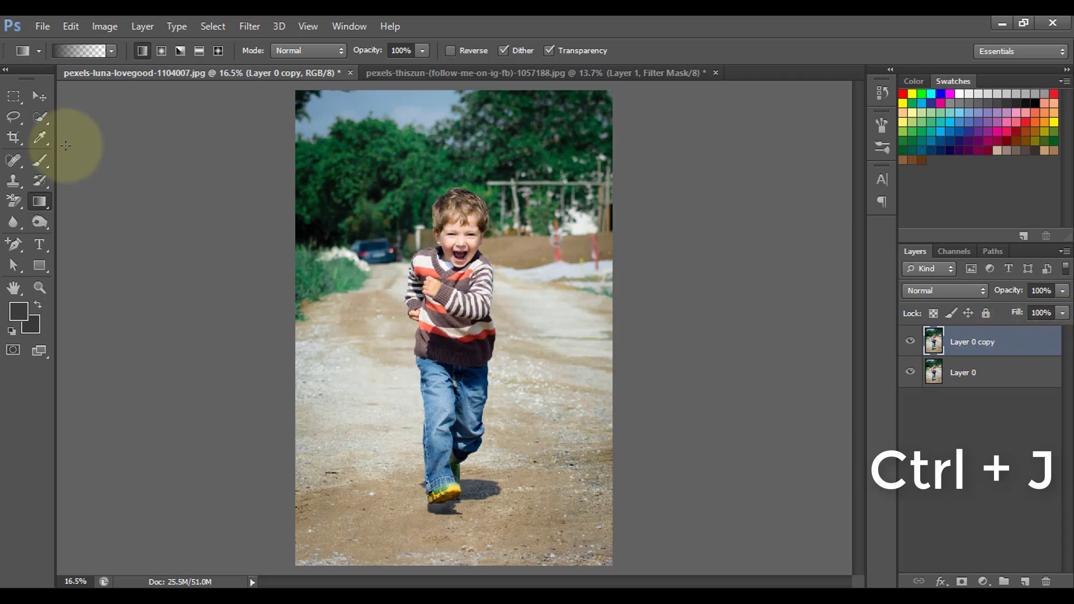
# Step: Select the boy from his hair down to his shoes with the Quick Selection tool in add mode
pyautogui.click(41, 114)
pyautogui.click(93, 117)
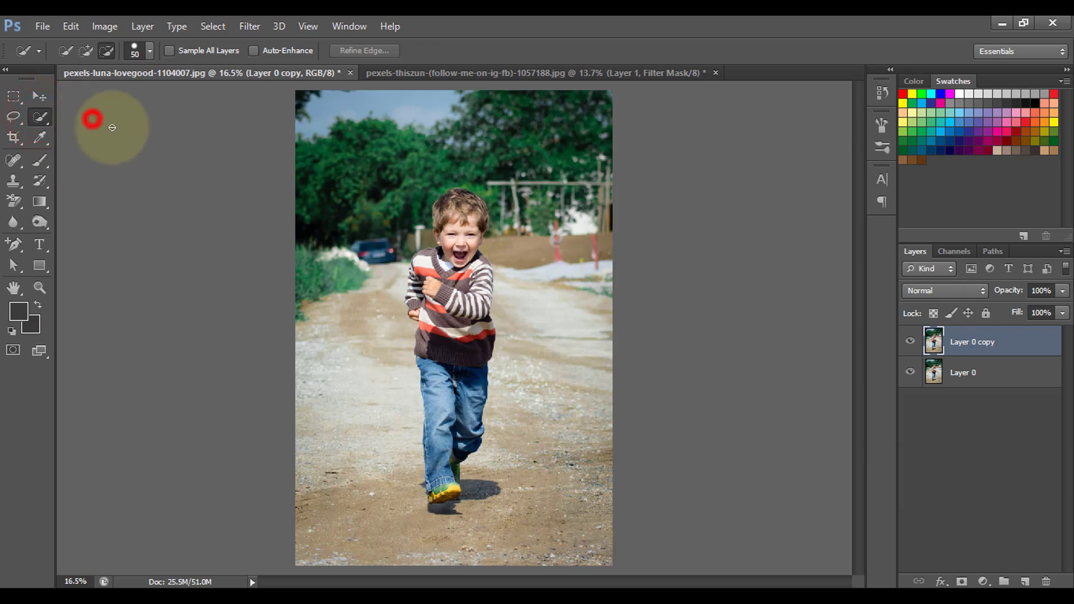
pyautogui.click(85, 51)
pyautogui.moveTo(451, 197)
pyautogui.mouseDown()
pyautogui.moveTo(427, 291)
pyautogui.moveTo(445, 358)
pyautogui.moveTo(437, 499)
pyautogui.mouseUp()
pyautogui.scroll(5, 467, 201)
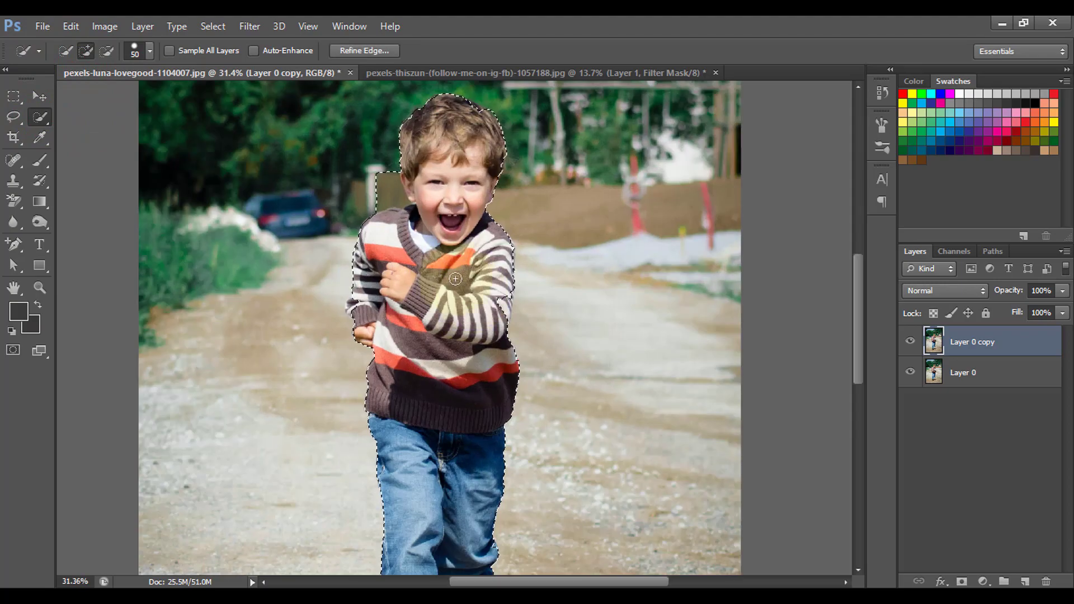
# Step: Subtract the stray background beside the boy's neck and around his shoes from the selection, and copy him to a new layer
pyautogui.click(107, 50)
pyautogui.scroll(-10, 386, 311)
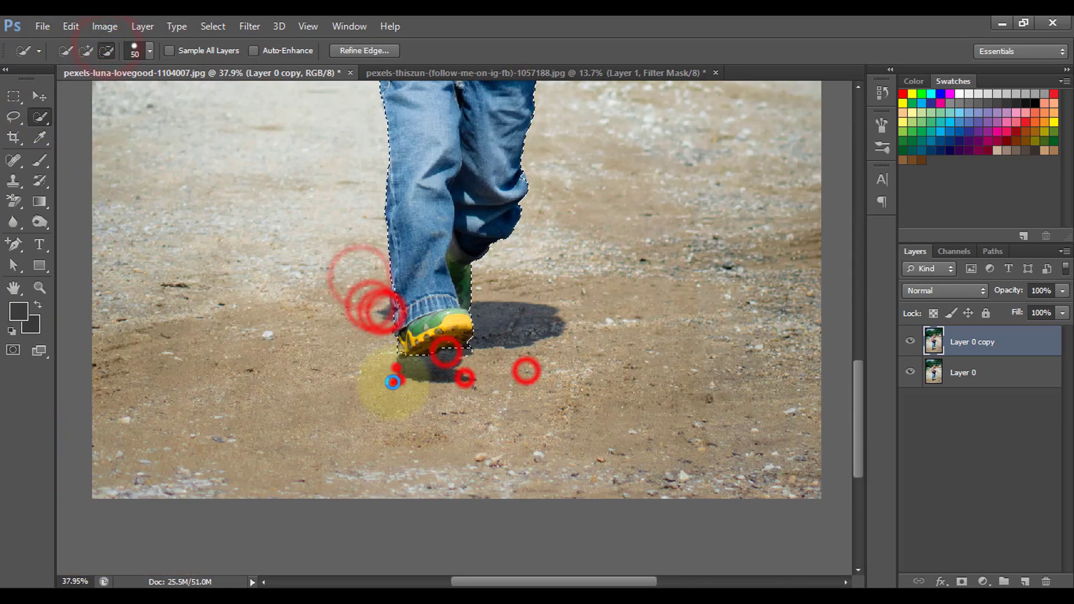
pyautogui.scroll(-5, 532, 360)
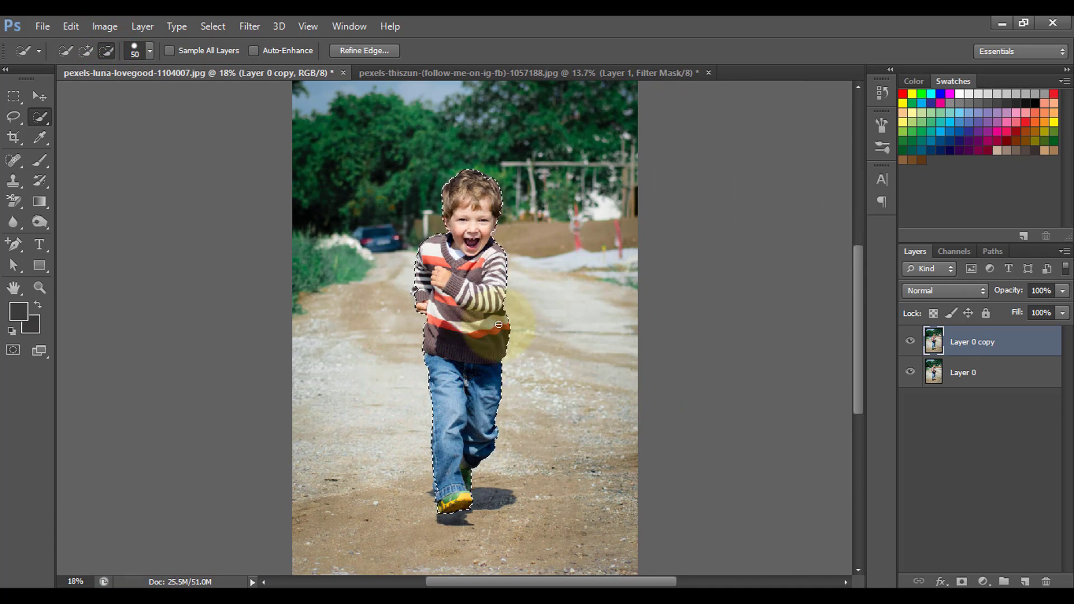
pyautogui.hotkey('ctrl', 'j')
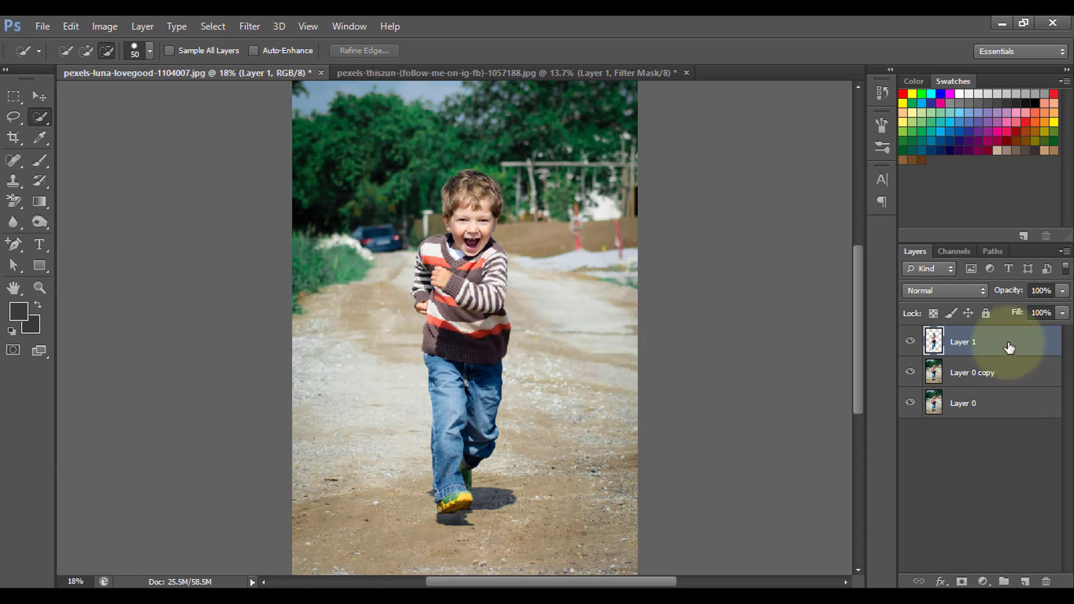
# Step: Convert both the cut-out Layer 1 and Layer 0 copy to smart objects
pyautogui.click(985, 373)
pyautogui.rightClick(980, 342)
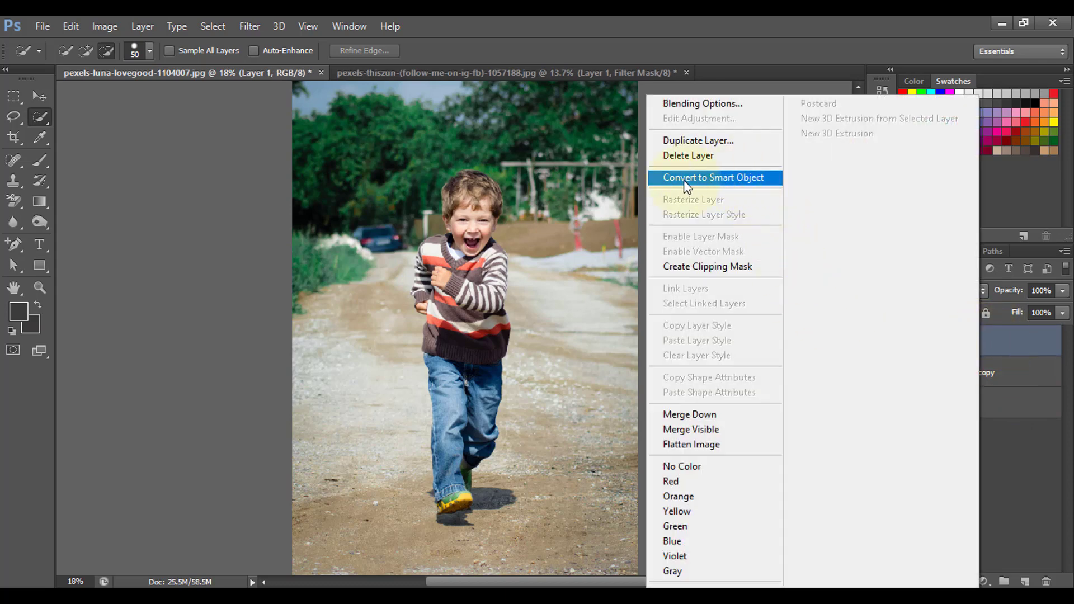
pyautogui.click(709, 178)
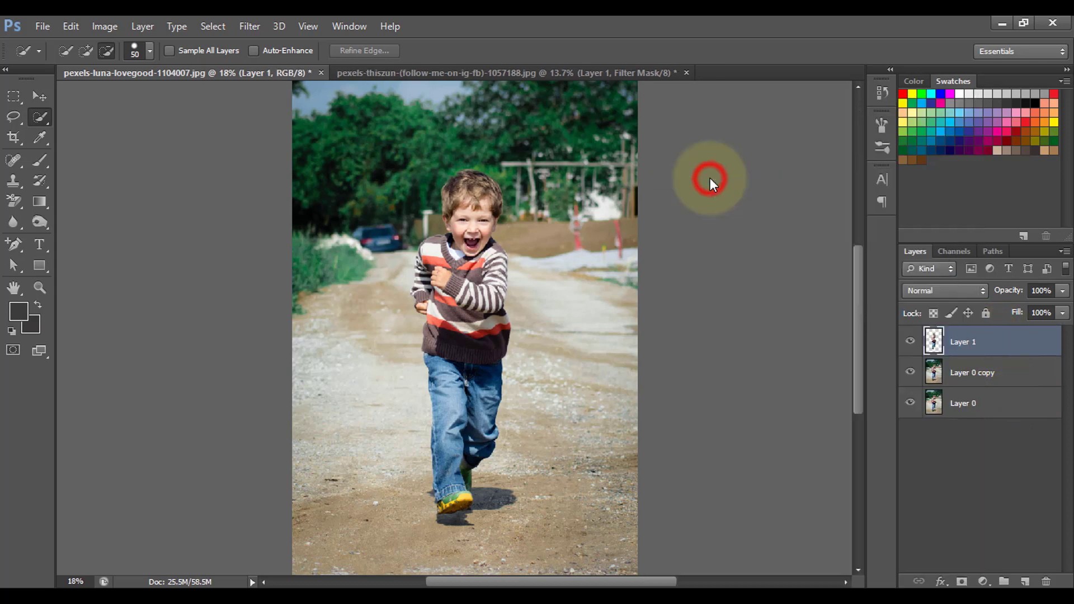
pyautogui.rightClick(985, 380)
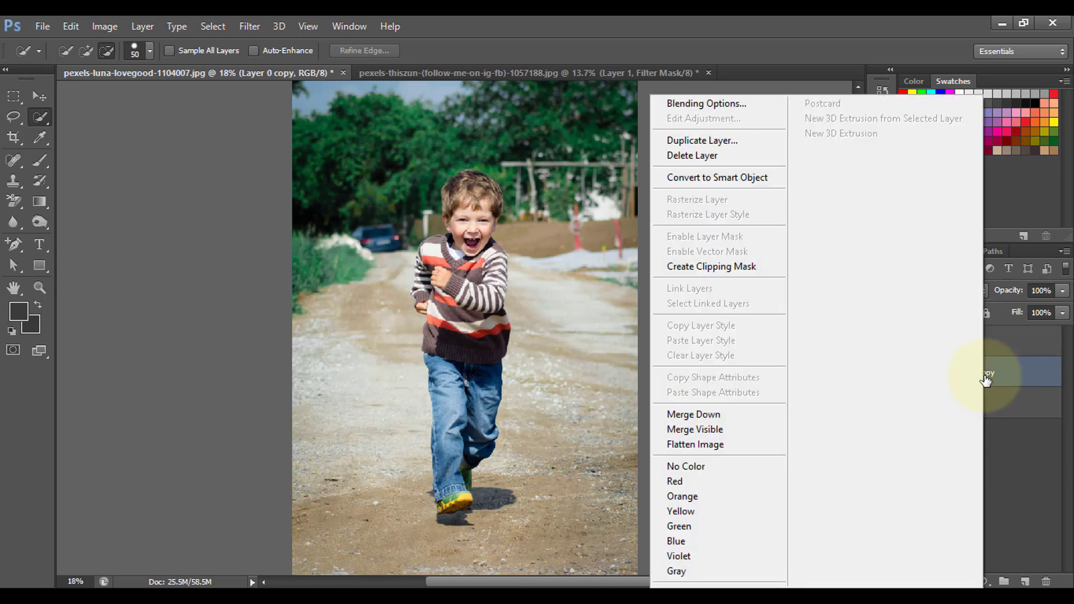
pyautogui.click(724, 178)
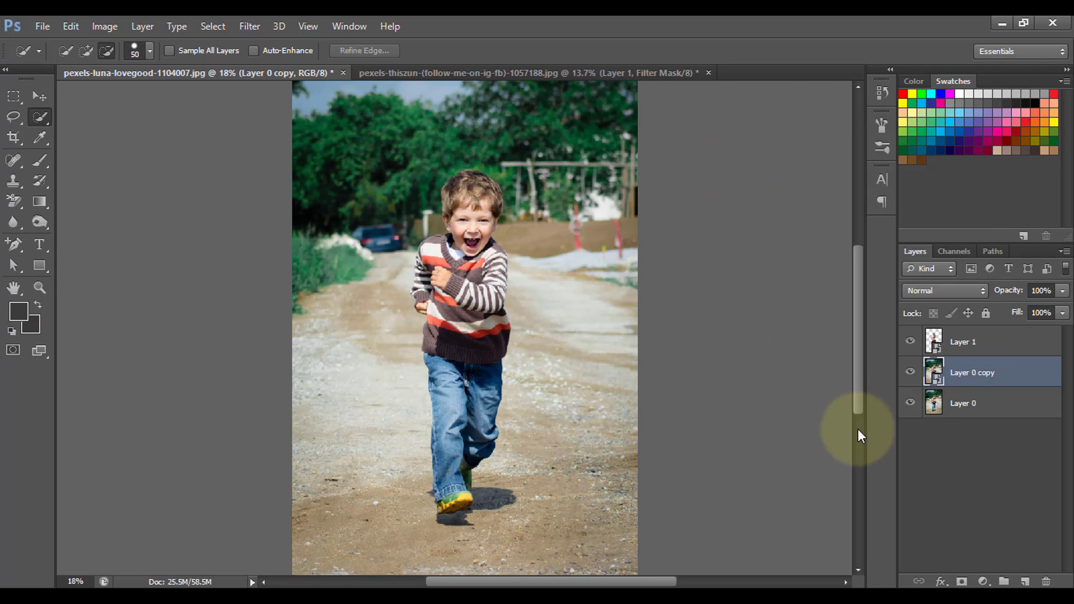
# Step: Apply a Gaussian Blur with a radius of 40.1 pixels to Layer 0 copy
pyautogui.moveTo(1001, 372); pyautogui.dragTo(1036, 373)
pyautogui.click(250, 27)
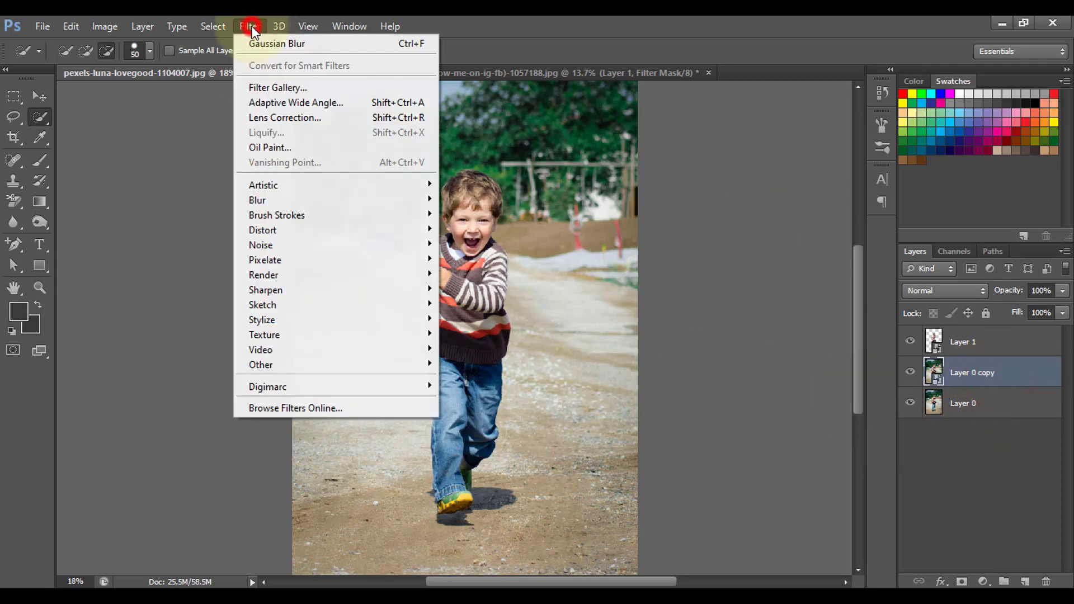
pyautogui.click(291, 199)
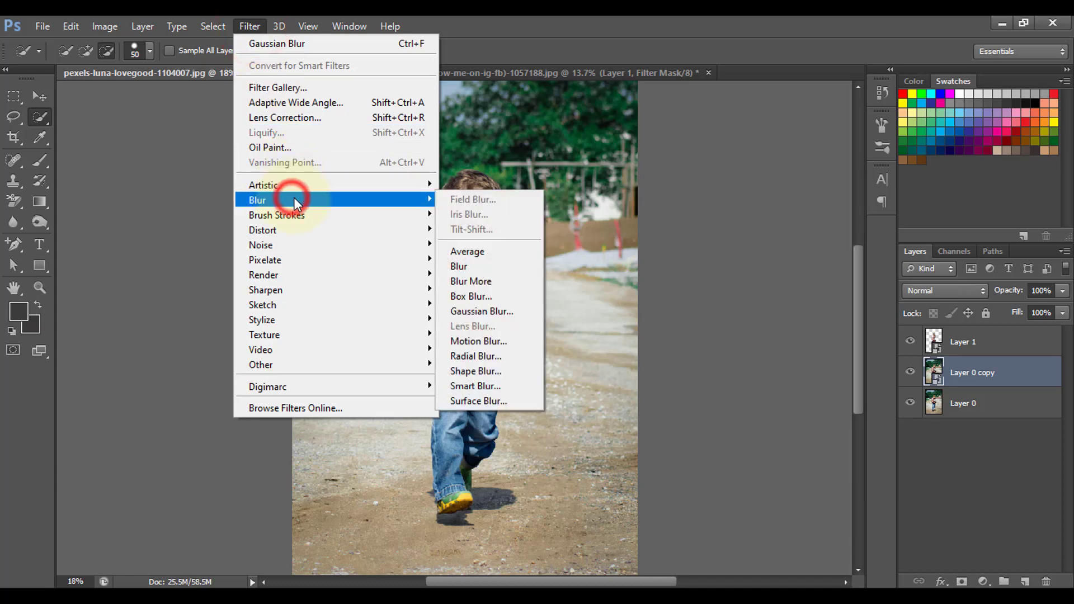
pyautogui.click(498, 316)
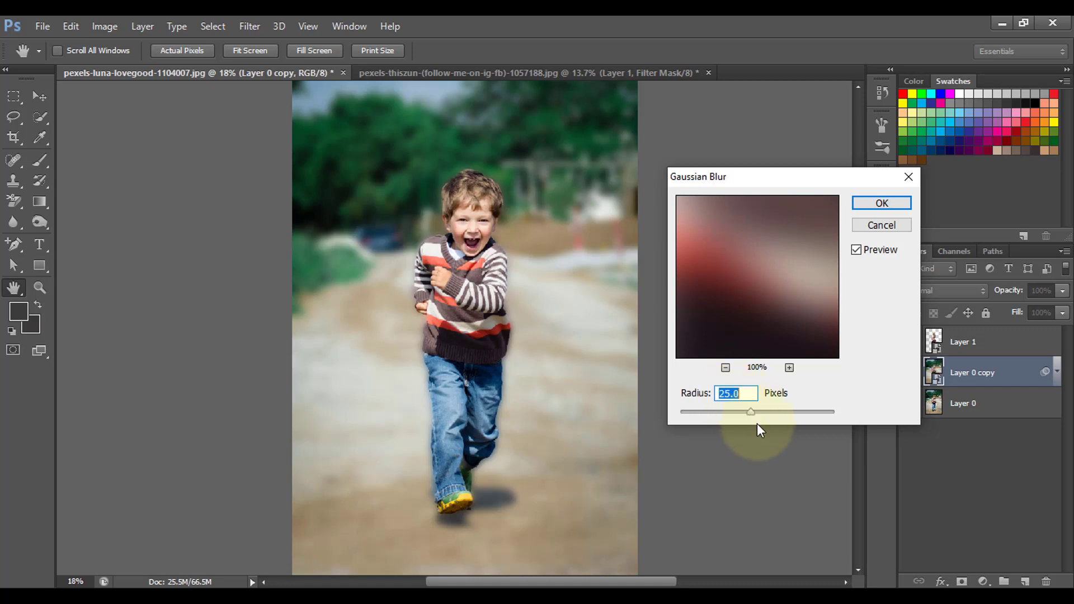
pyautogui.moveTo(753, 414)
pyautogui.mouseDown()
pyautogui.moveTo(773, 414)
pyautogui.moveTo(714, 406)
pyautogui.moveTo(760, 413)
pyautogui.mouseUp()
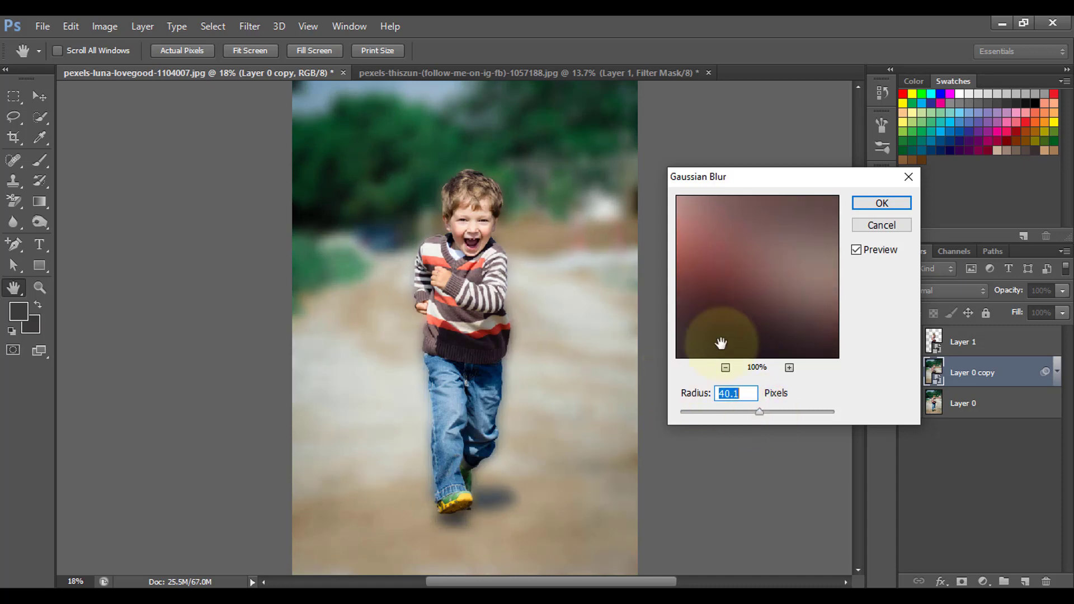
pyautogui.click(886, 204)
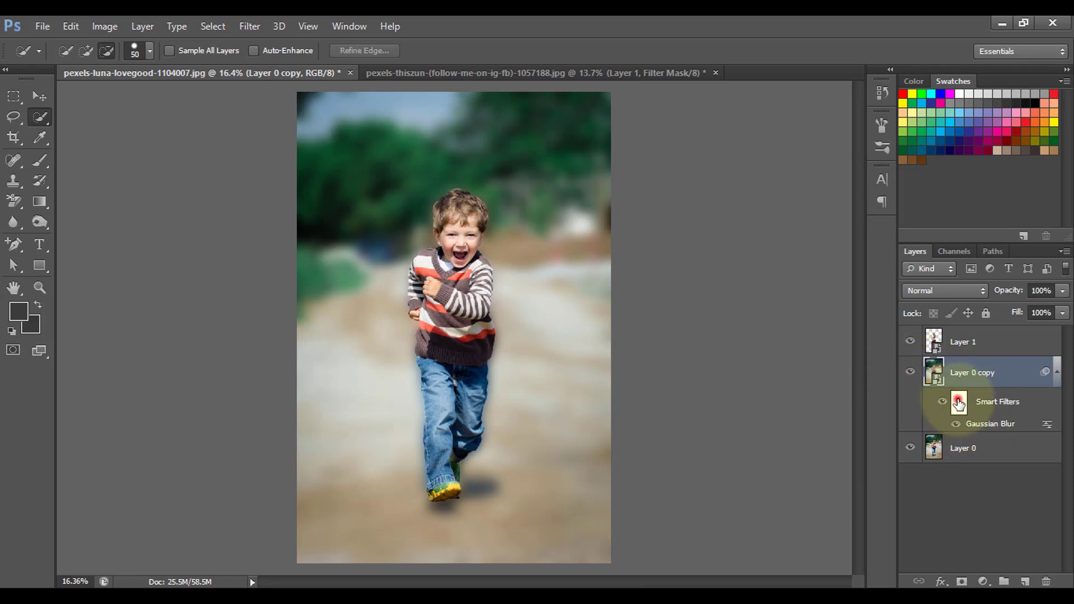
# Step: On Layer 0 copy's smart filter mask, draw a black-to-transparent linear gradient from the photo's bottom edge up to the boy's thighs
pyautogui.click(965, 399)
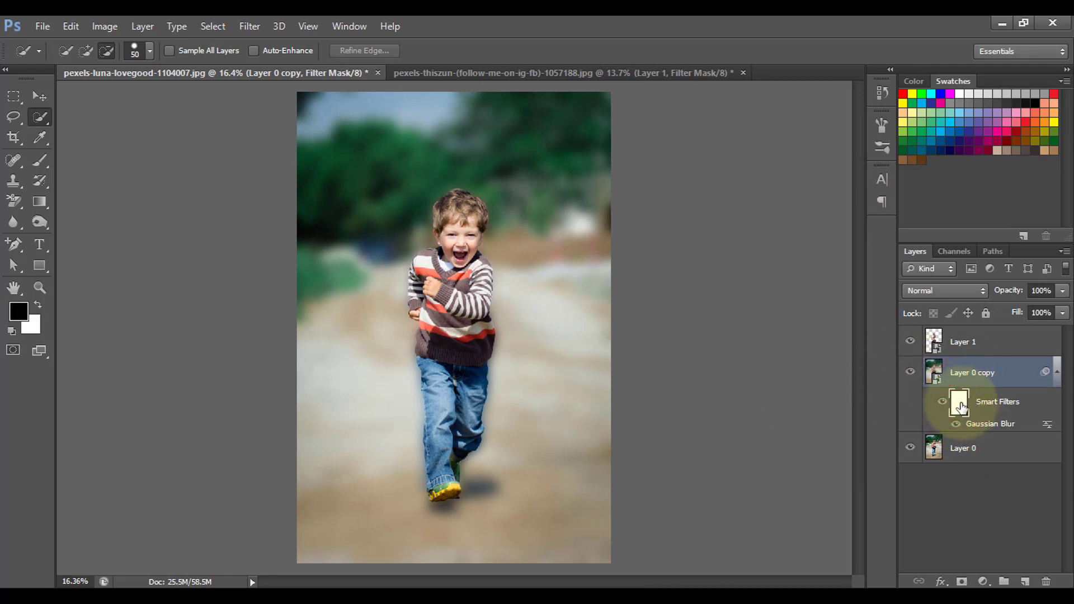
pyautogui.click(36, 206)
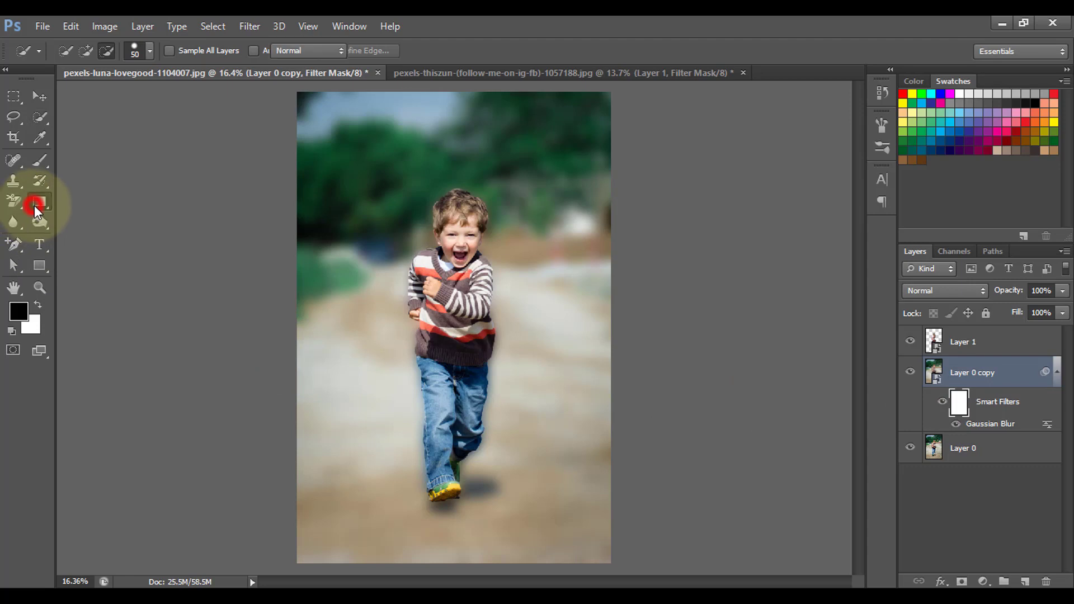
pyautogui.click(126, 198)
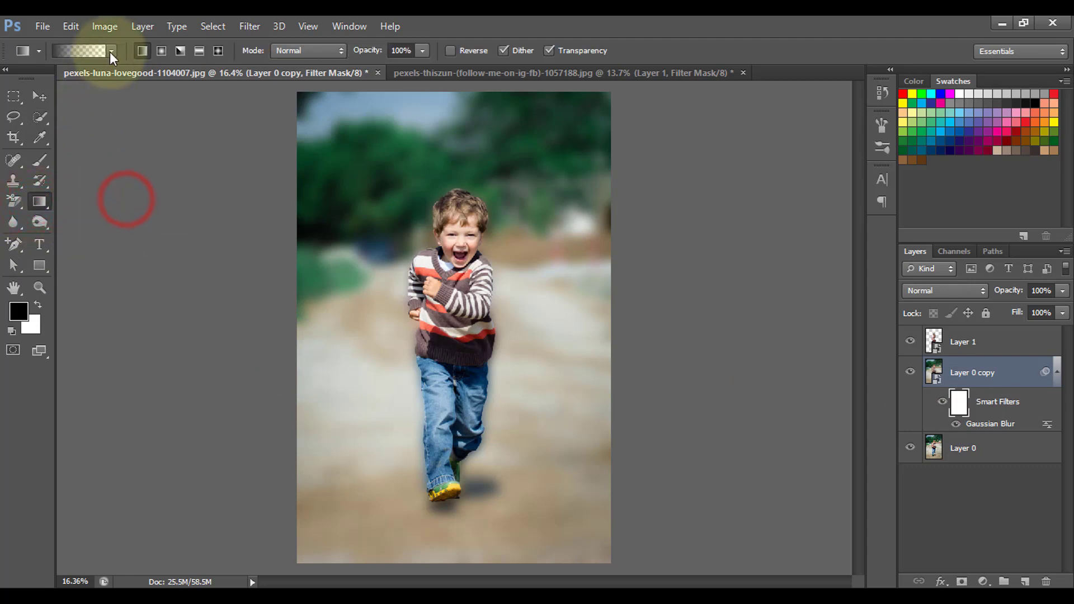
pyautogui.click(111, 52)
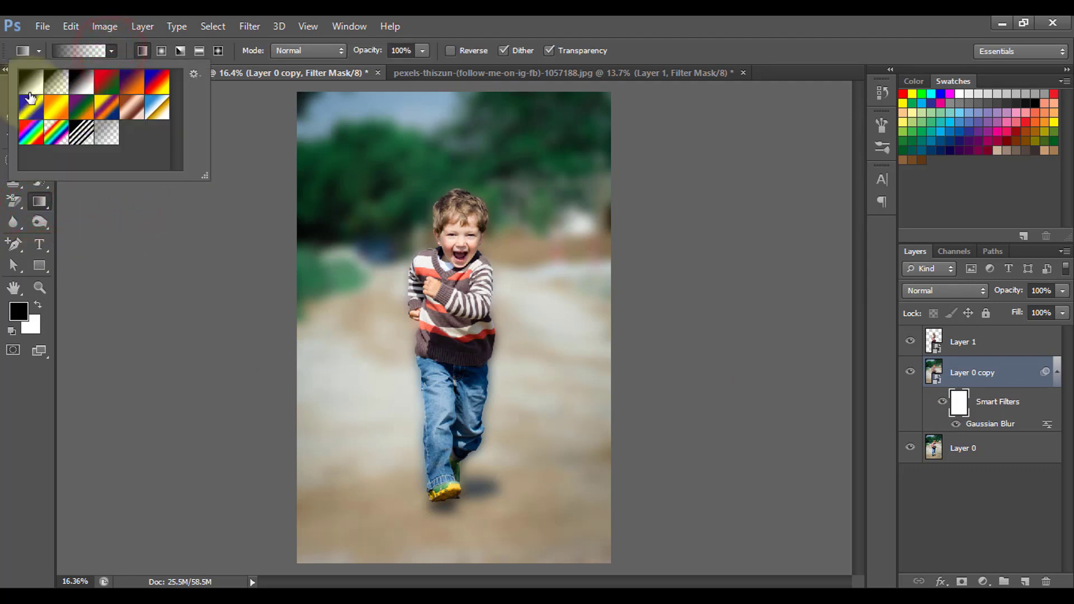
pyautogui.click(56, 88)
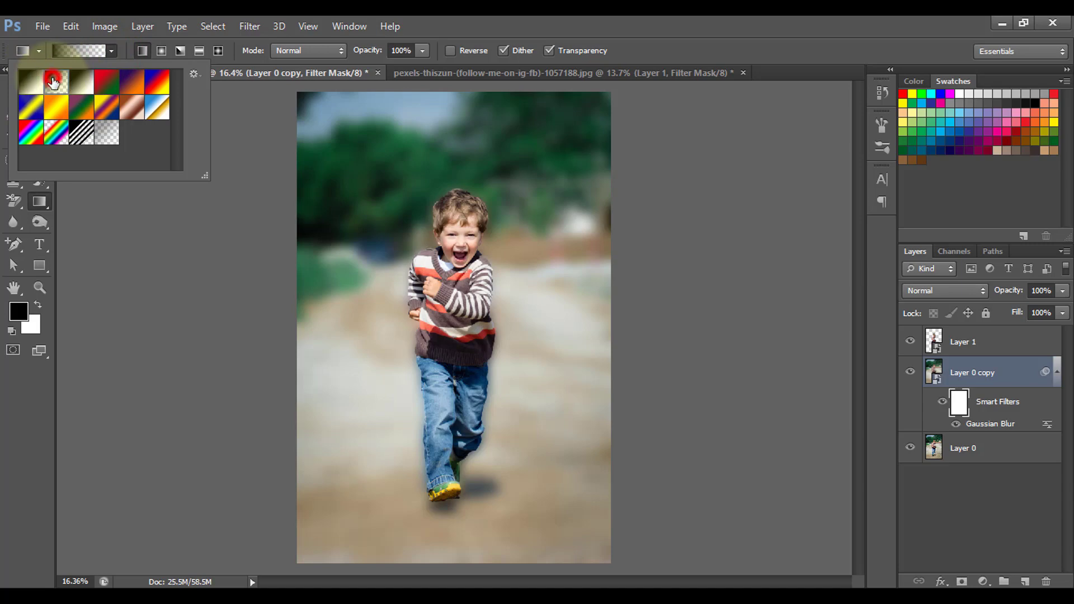
pyautogui.doubleClick(53, 83)
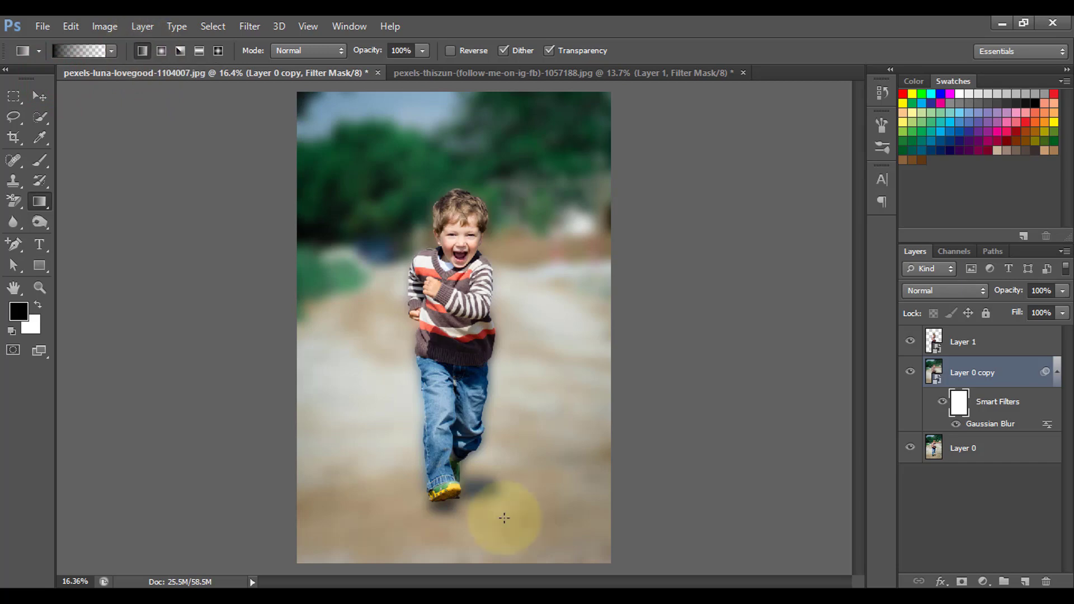
pyautogui.moveTo(451, 562); pyautogui.dragTo(452, 561)
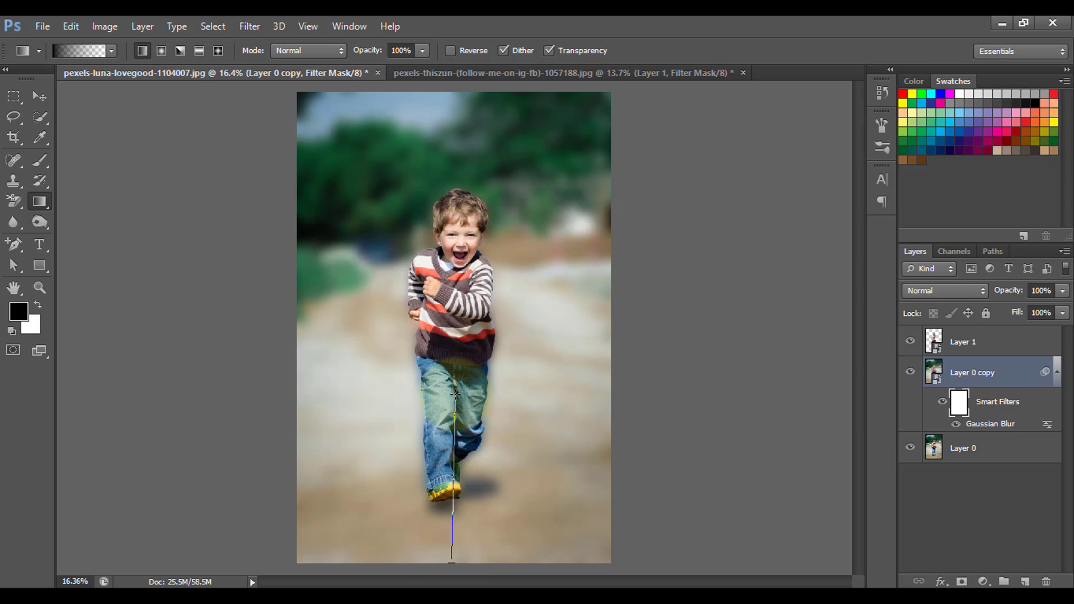
pyautogui.moveTo(456, 393); pyautogui.dragTo(456, 393)
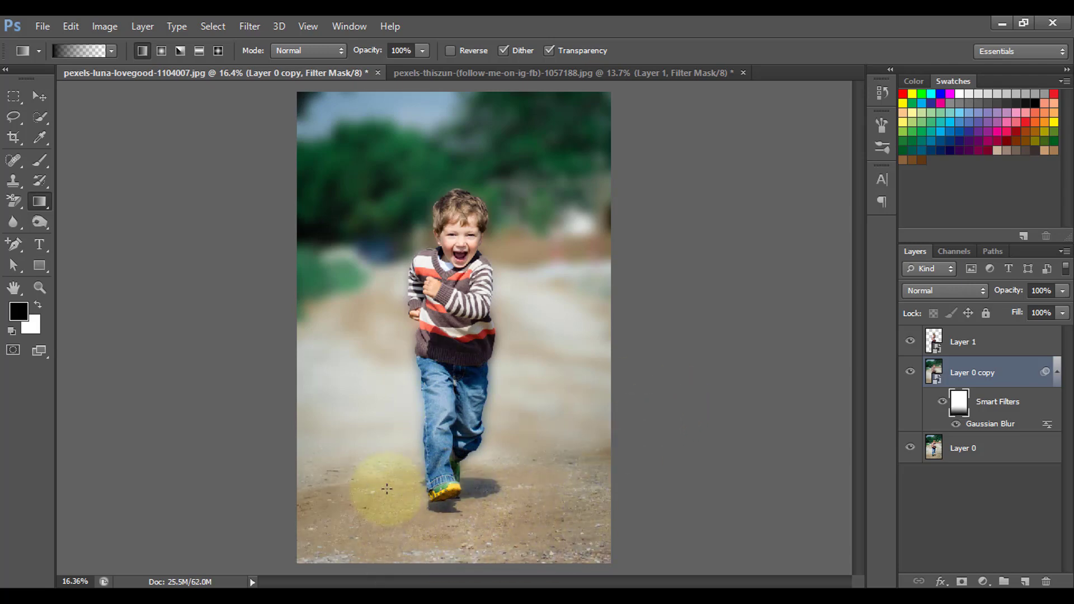
# Step: Scale the boy cut-out on Layer 1 up about its centre to about 103% in width and height
pyautogui.scroll(-1, 392, 494)
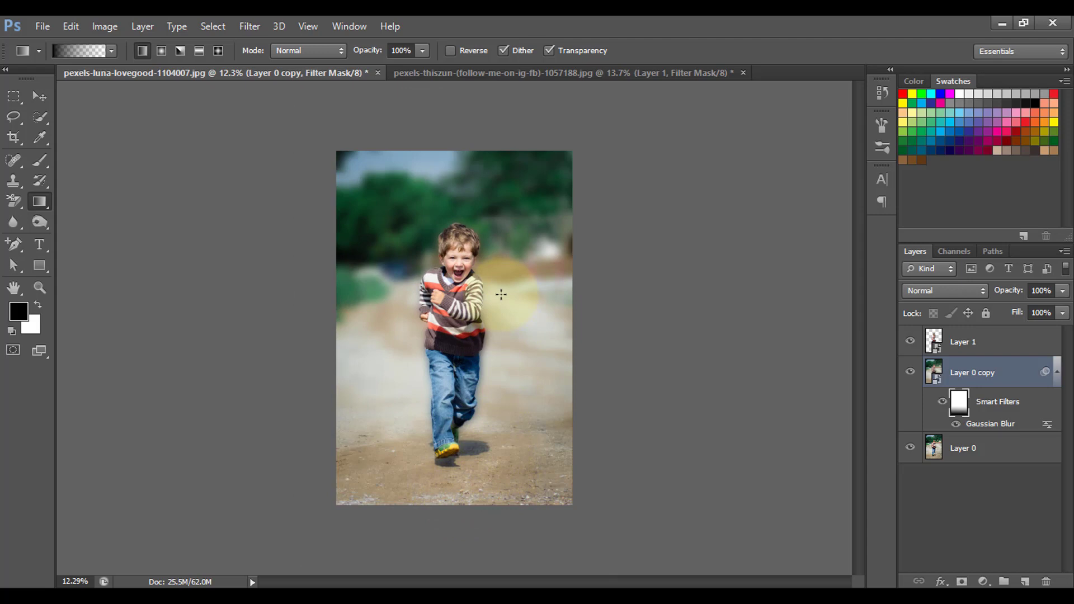
pyautogui.click(976, 343)
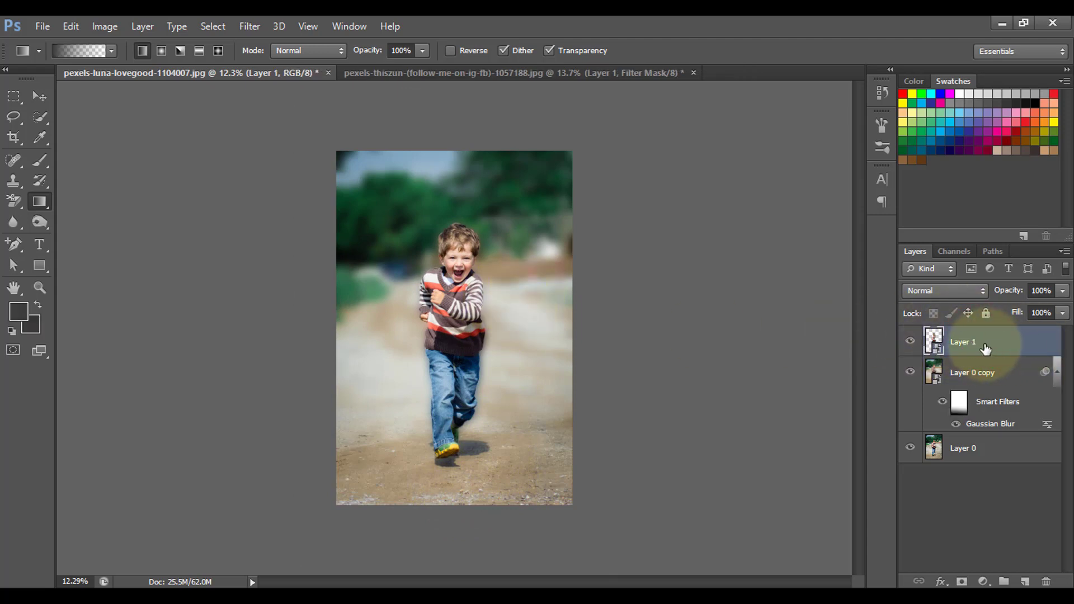
pyautogui.hotkey('ctrl', 't')
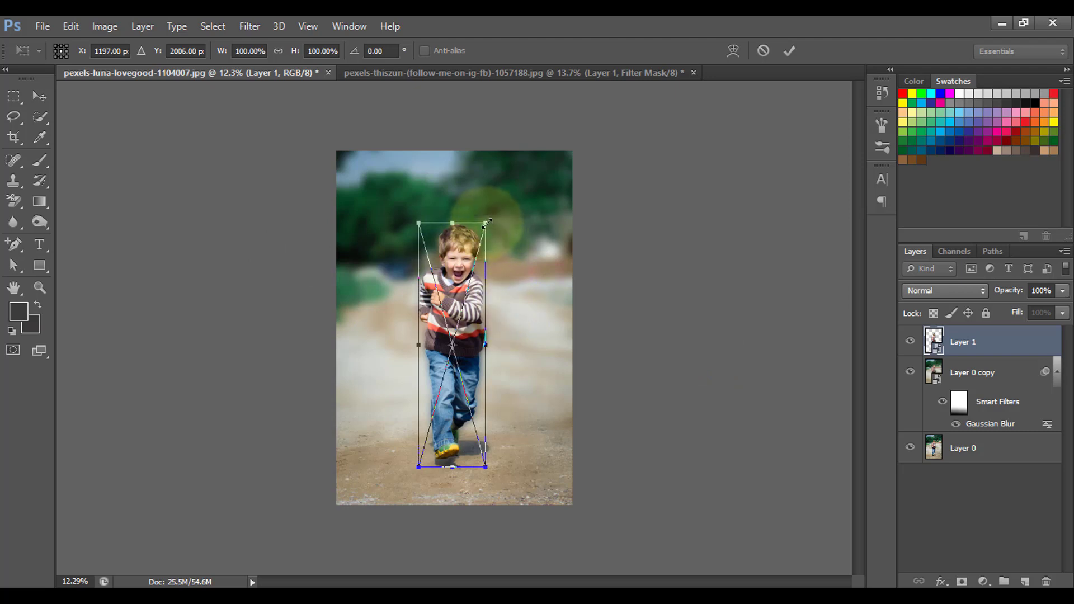
pyautogui.moveTo(487, 222); pyautogui.dragTo(491, 218)
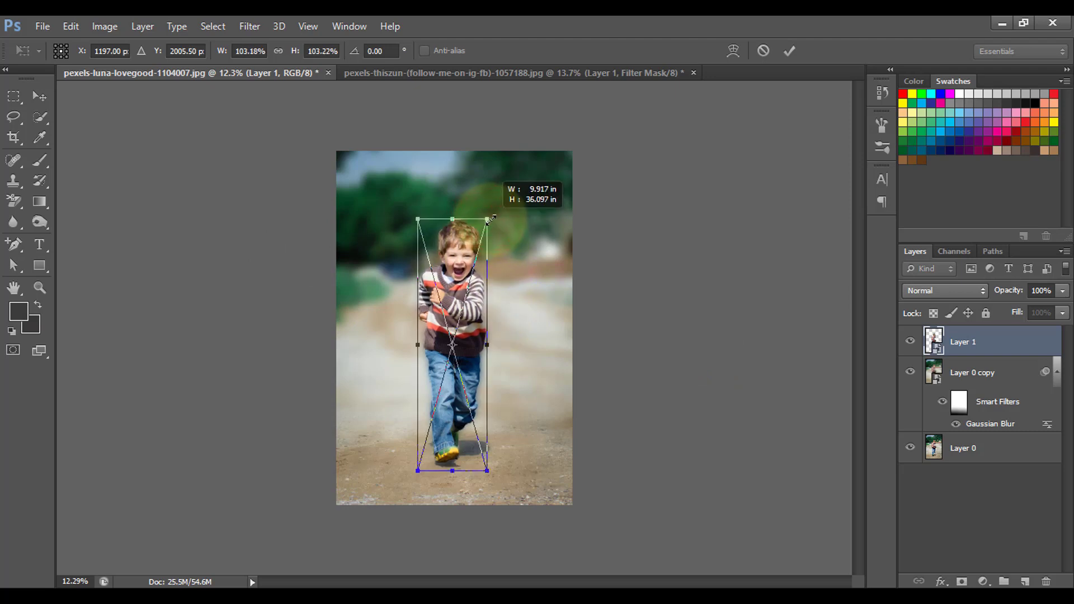
pyautogui.click(789, 51)
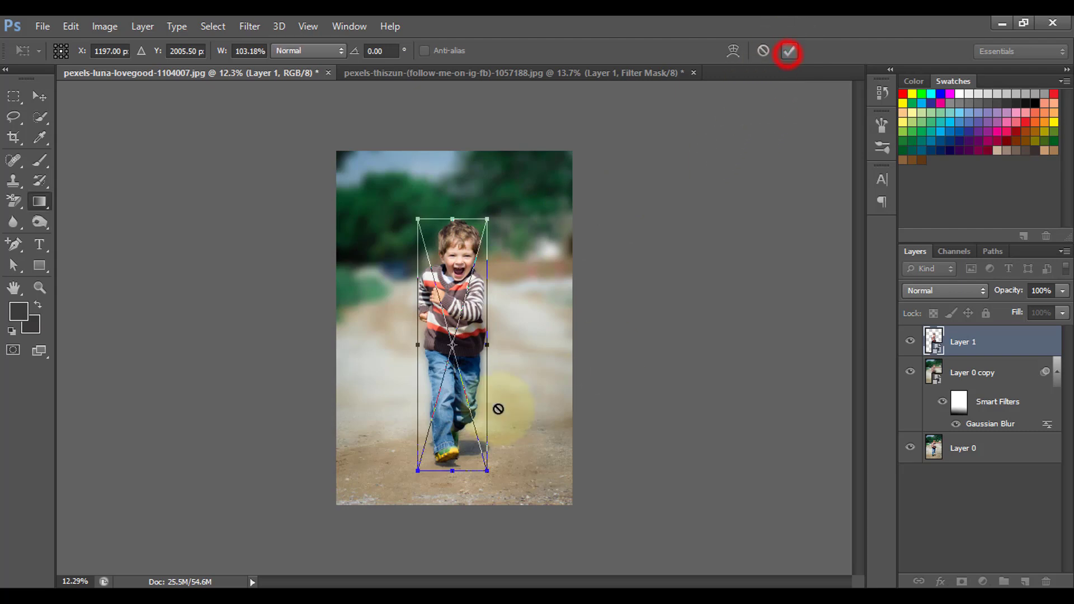
# Step: Compare the boy's photo with and without the blur by toggling the visibility of Layer 0 copy
pyautogui.scroll(2, 568, 391)
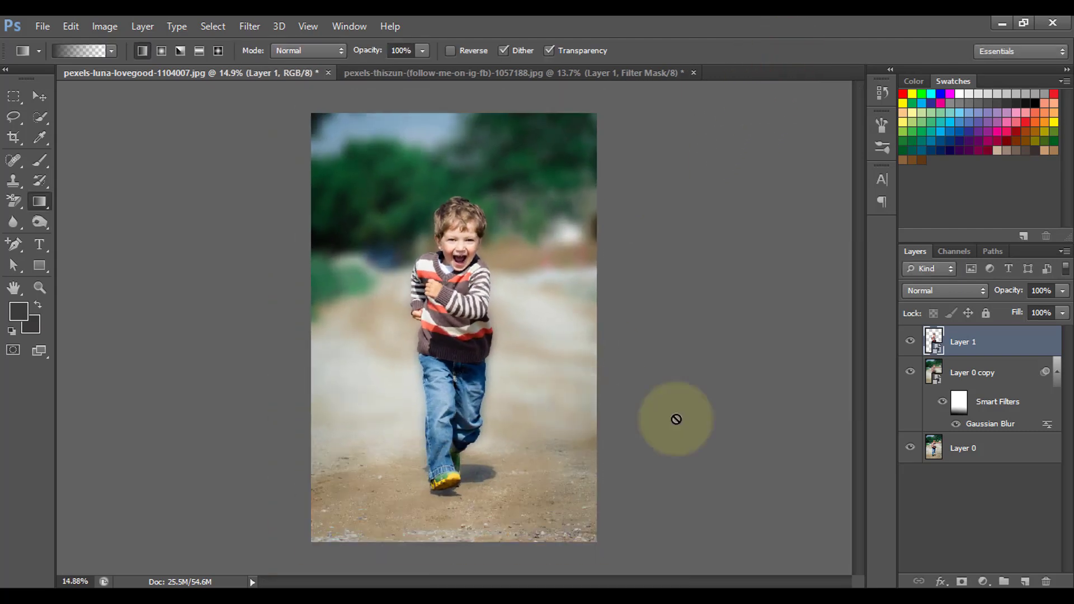
pyautogui.click(910, 373)
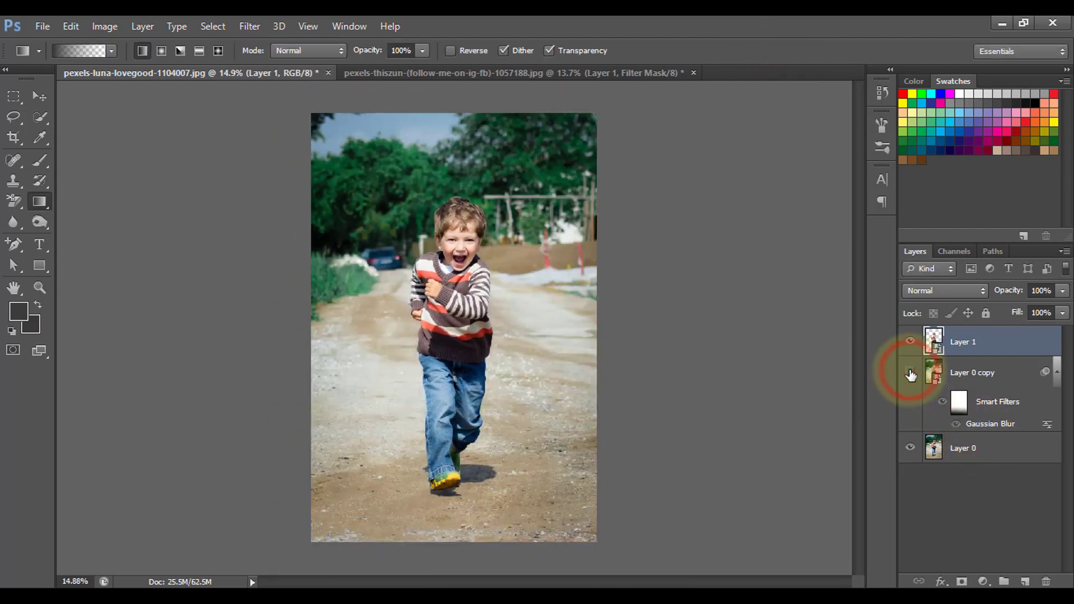
pyautogui.click(910, 373)
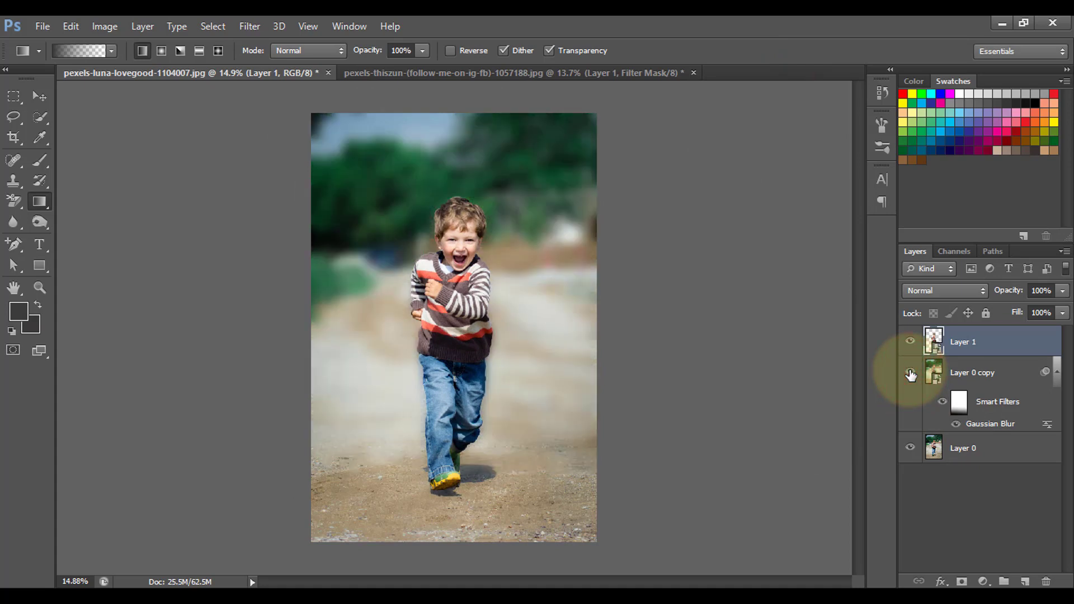
# Step: In the pexels-thiszun photo of the seated woman, delete Layer 2 and Layer 1, and duplicate the Background layer
pyautogui.click(598, 71)
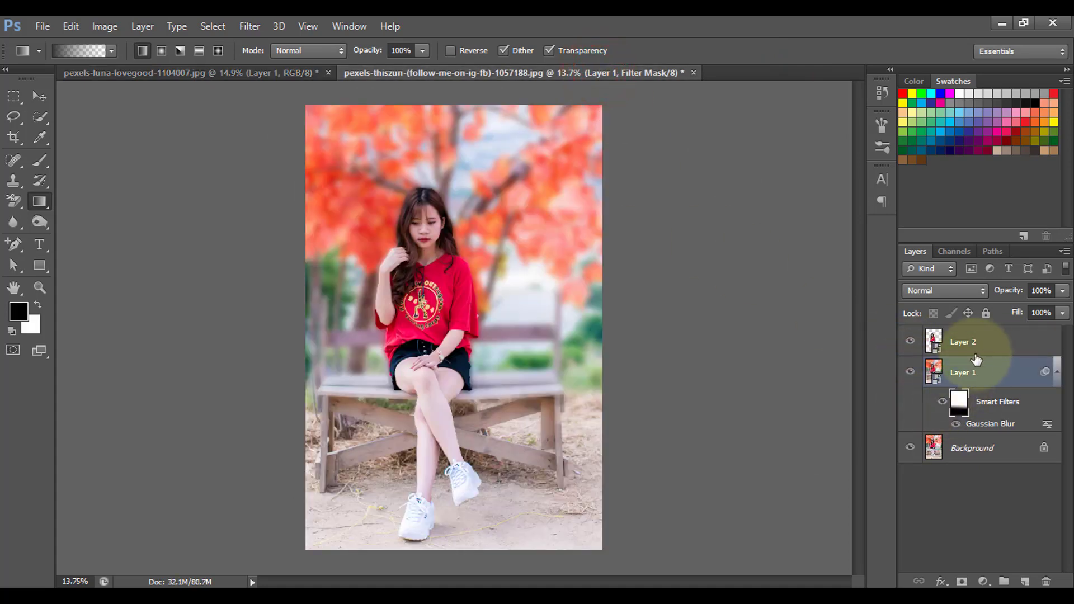
pyautogui.click(979, 346)
pyautogui.keyDown('shift'); pyautogui.click(997, 385); pyautogui.keyUp('shift')
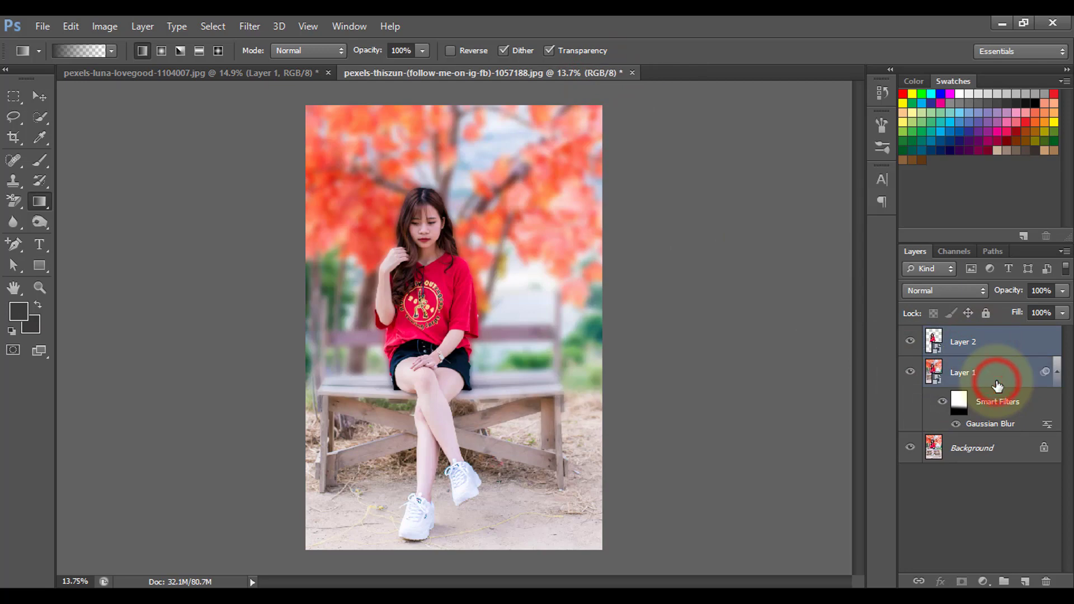
pyautogui.press('Delete')
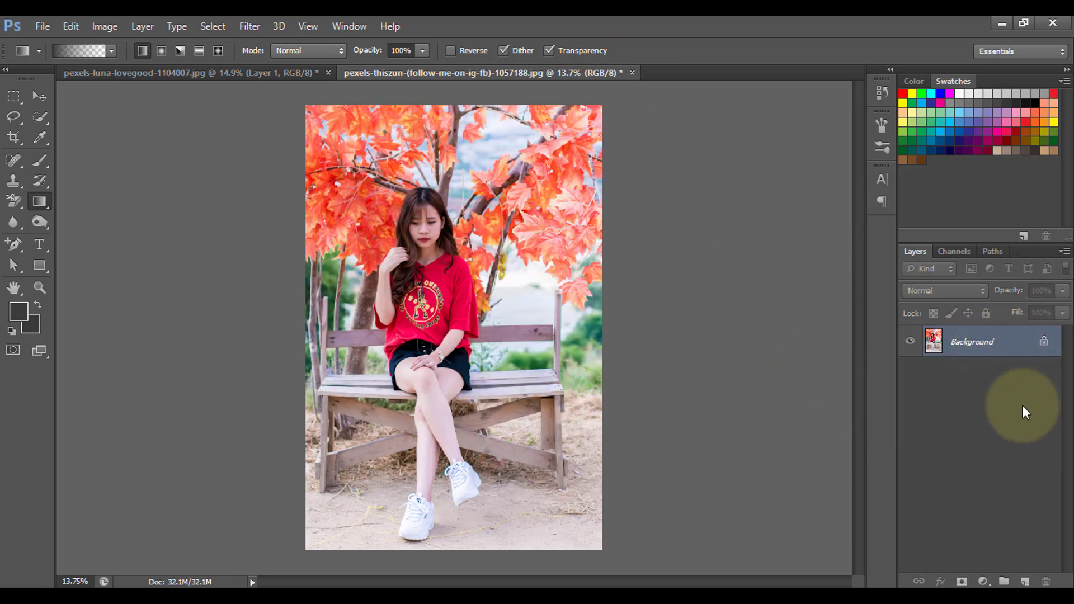
pyautogui.hotkey('ctrl', 'j')
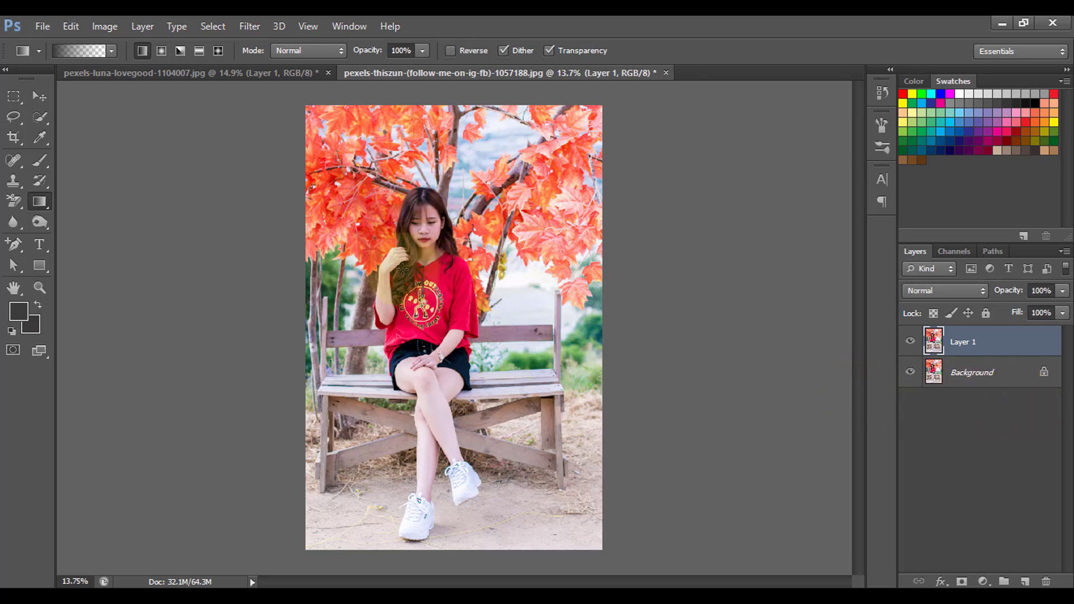
# Step: Quick-select the seated woman, subtract the ground between her shoes from the selection, and copy her onto a new layer
pyautogui.click(40, 117)
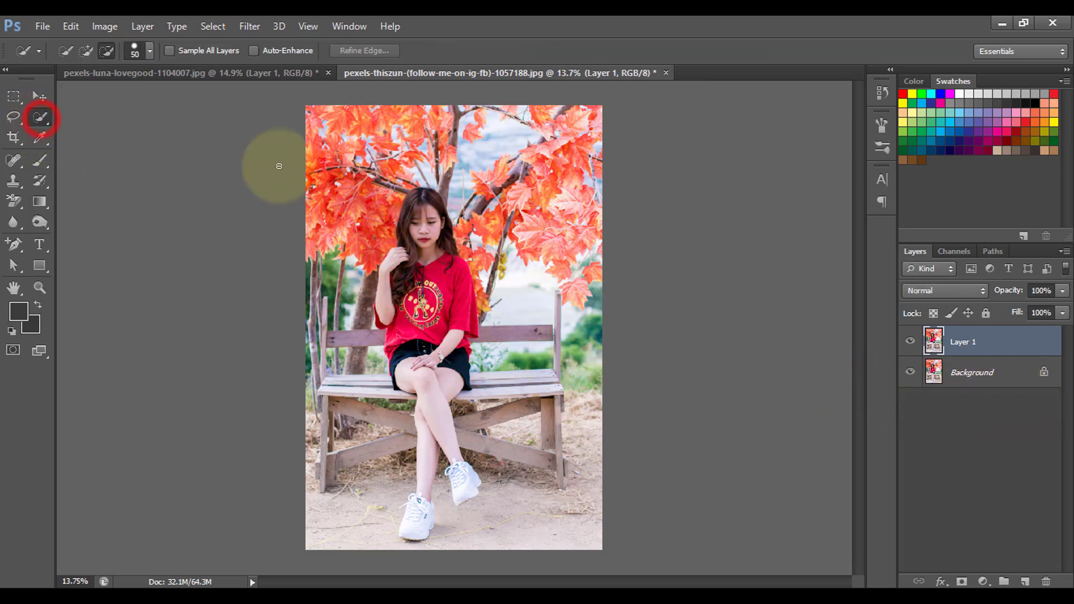
pyautogui.click(86, 50)
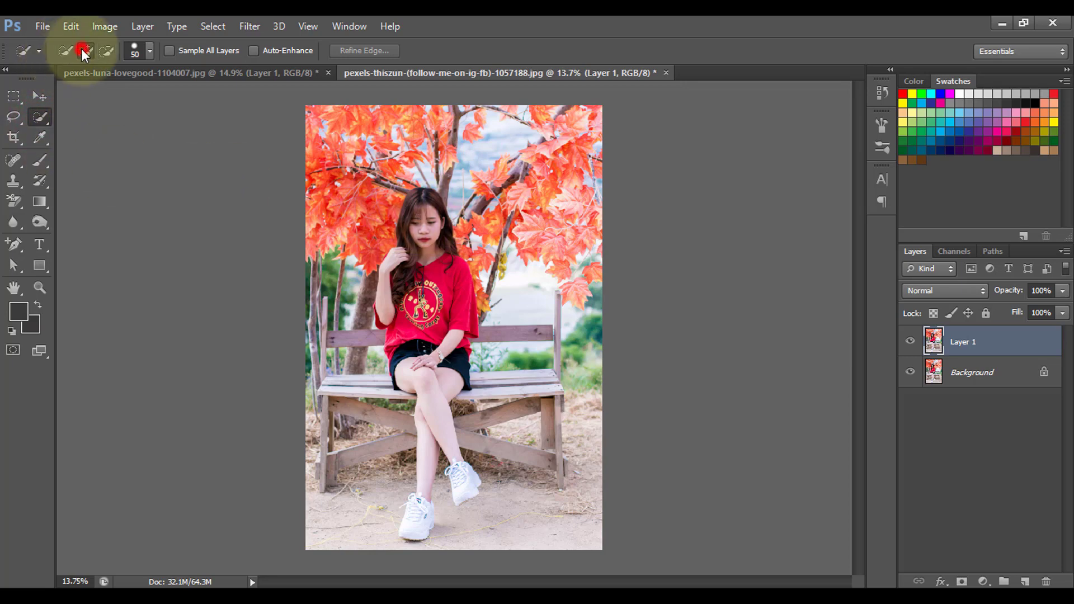
pyautogui.moveTo(420, 210)
pyautogui.mouseDown()
pyautogui.moveTo(418, 252)
pyautogui.moveTo(446, 291)
pyautogui.moveTo(423, 488)
pyautogui.moveTo(432, 446)
pyautogui.moveTo(461, 493)
pyautogui.mouseUp()
pyautogui.click(107, 50)
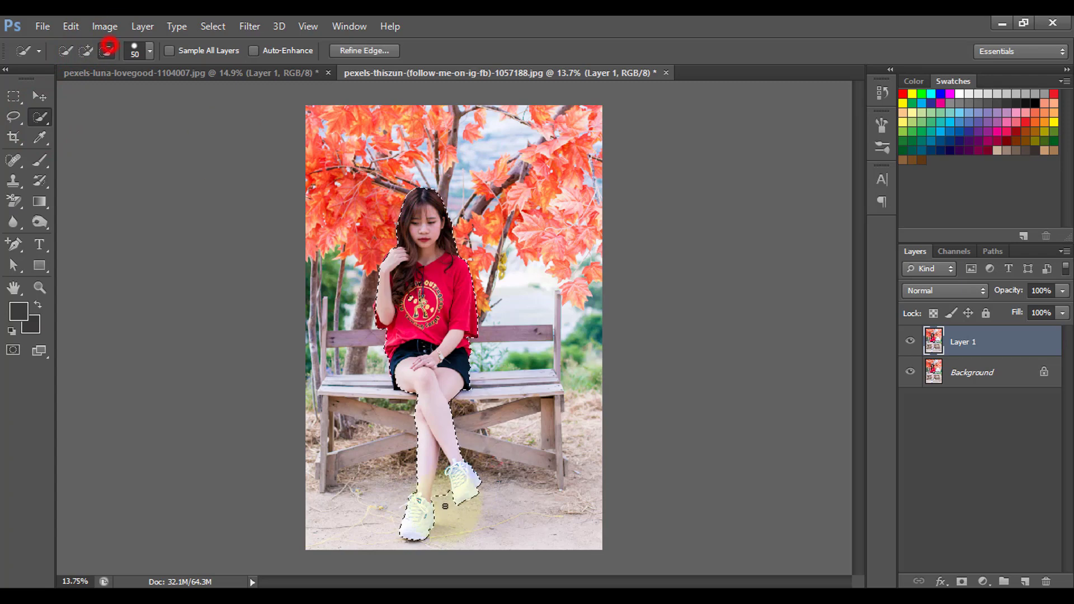
pyautogui.click(441, 489)
pyautogui.click(86, 51)
pyautogui.scroll(-1, 465, 336)
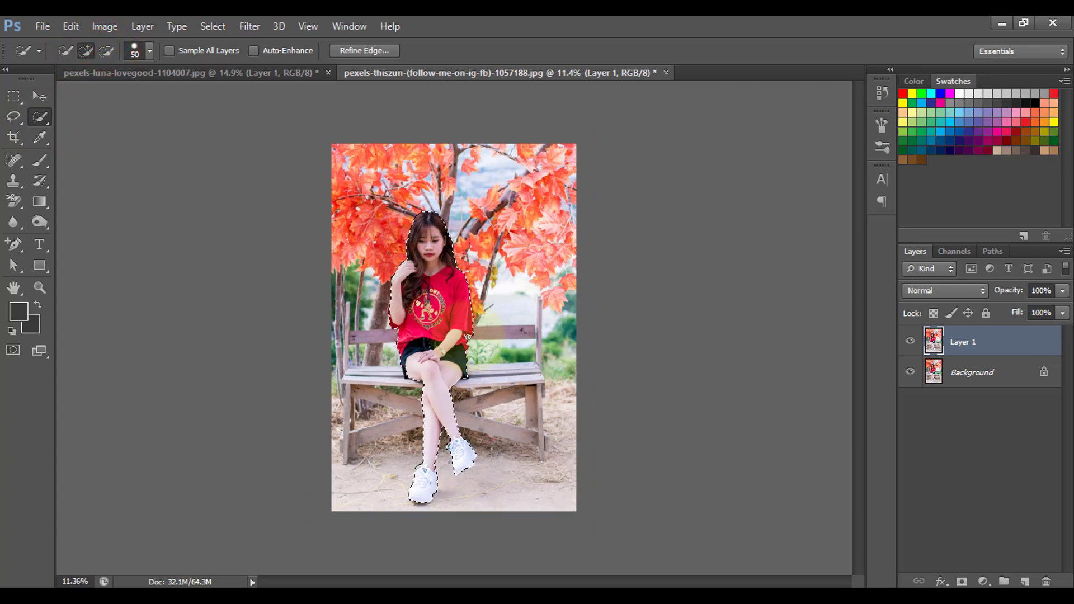
pyautogui.scroll(1, 459, 327)
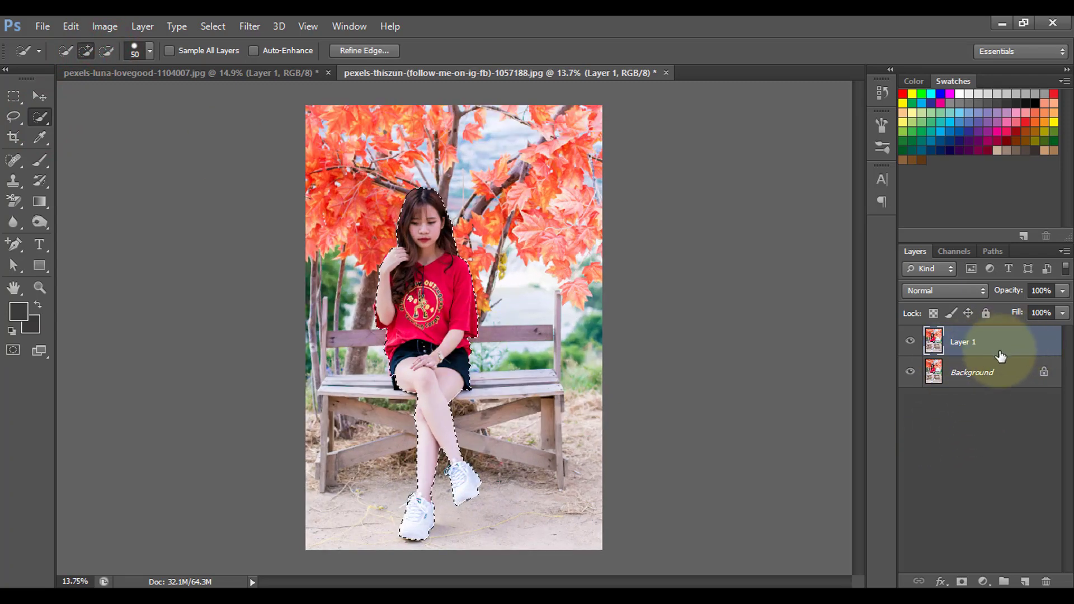
pyautogui.hotkey('ctrl', 'shift', 'alt', 'n')
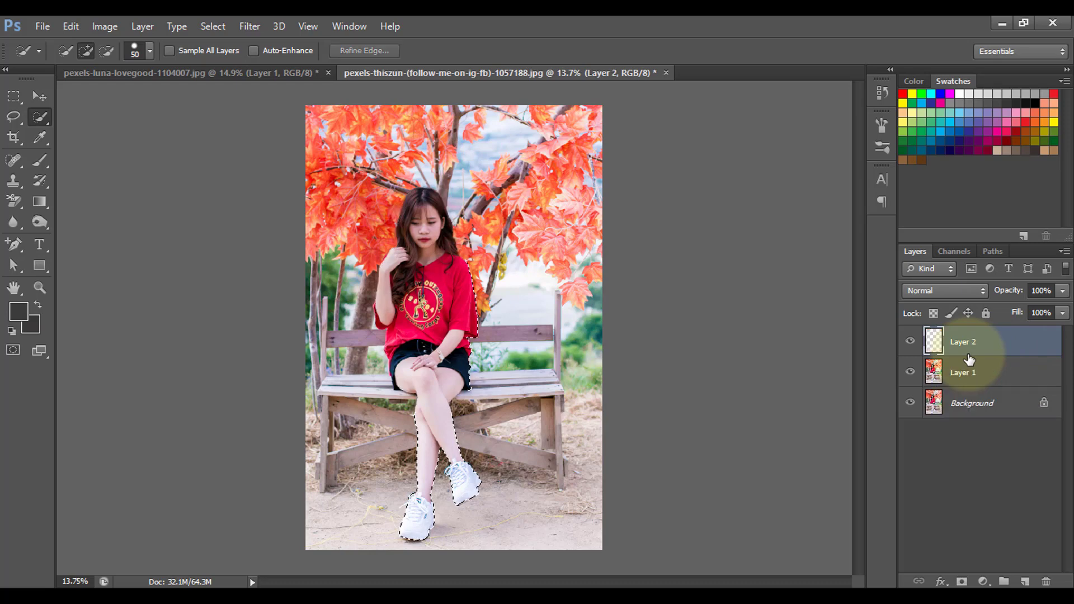
# Step: Convert both the woman's cut-out Layer 2 and Layer 1 to smart objects
pyautogui.rightClick(1015, 350)
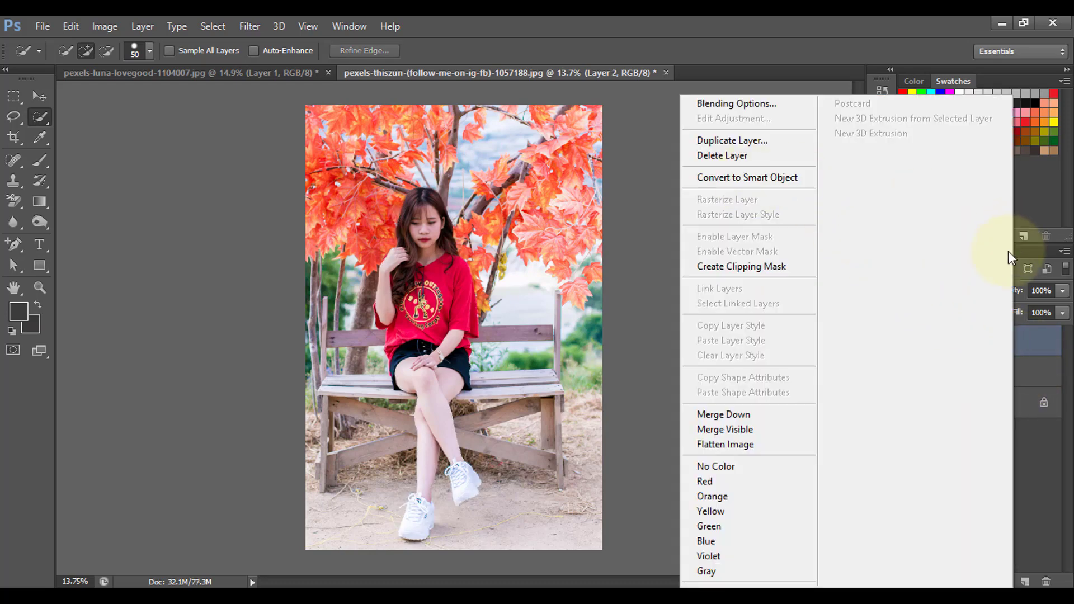
pyautogui.click(763, 177)
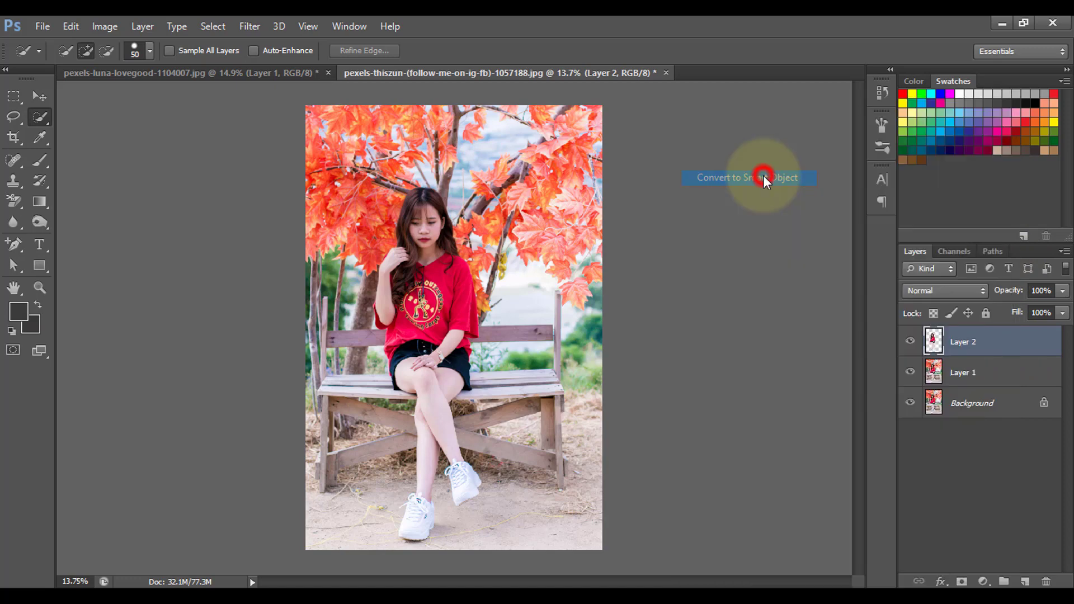
pyautogui.click(996, 375)
pyautogui.rightClick(995, 375)
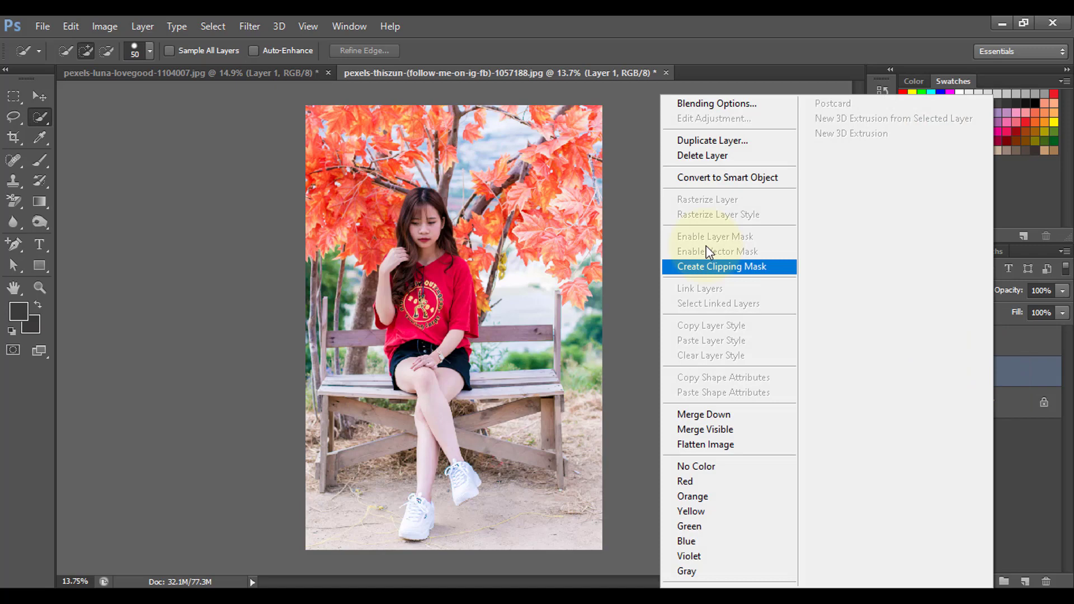
pyautogui.click(720, 177)
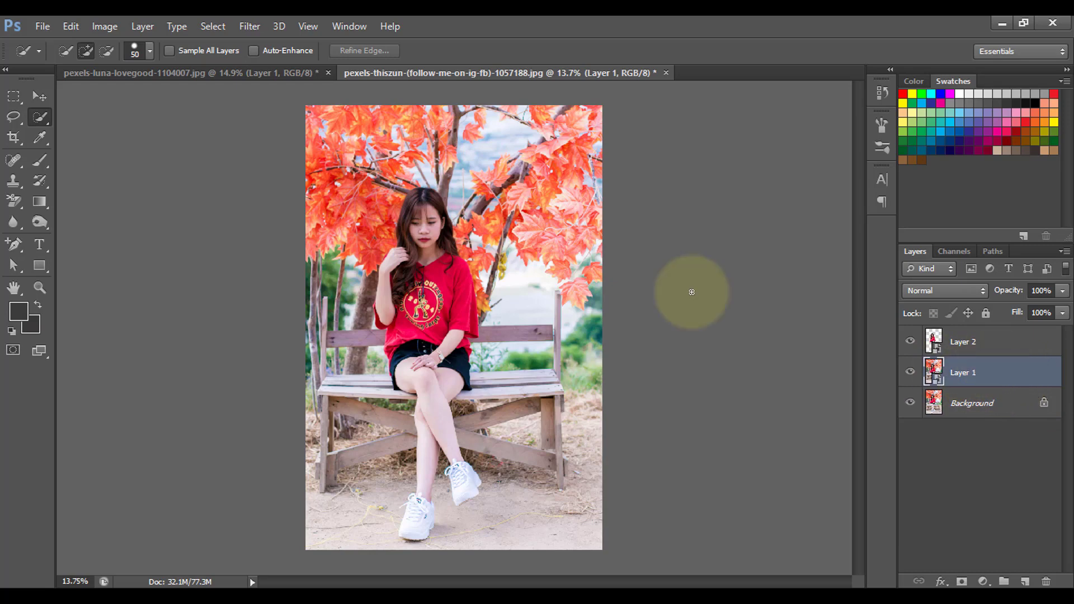
# Step: Apply a Gaussian Blur with a radius of 40.1 pixels to Layer 1
pyautogui.click(256, 28)
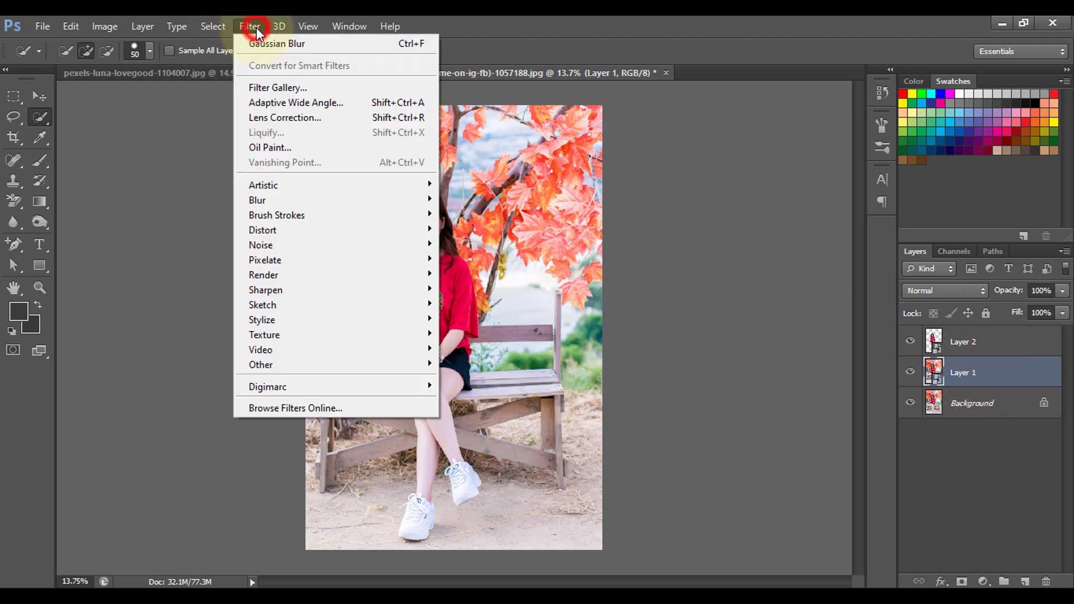
pyautogui.click(311, 200)
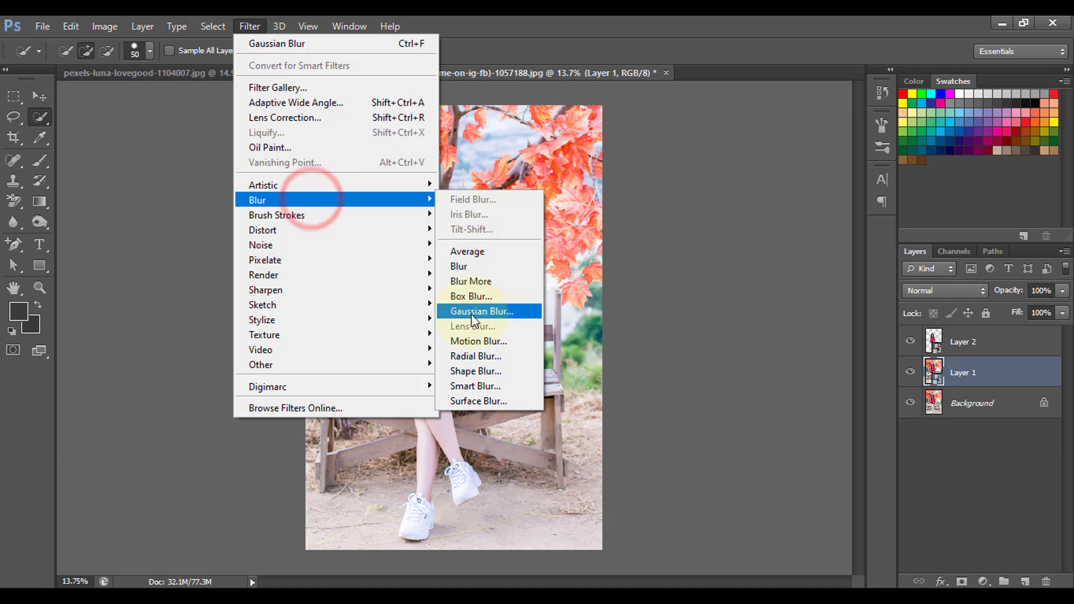
pyautogui.click(503, 312)
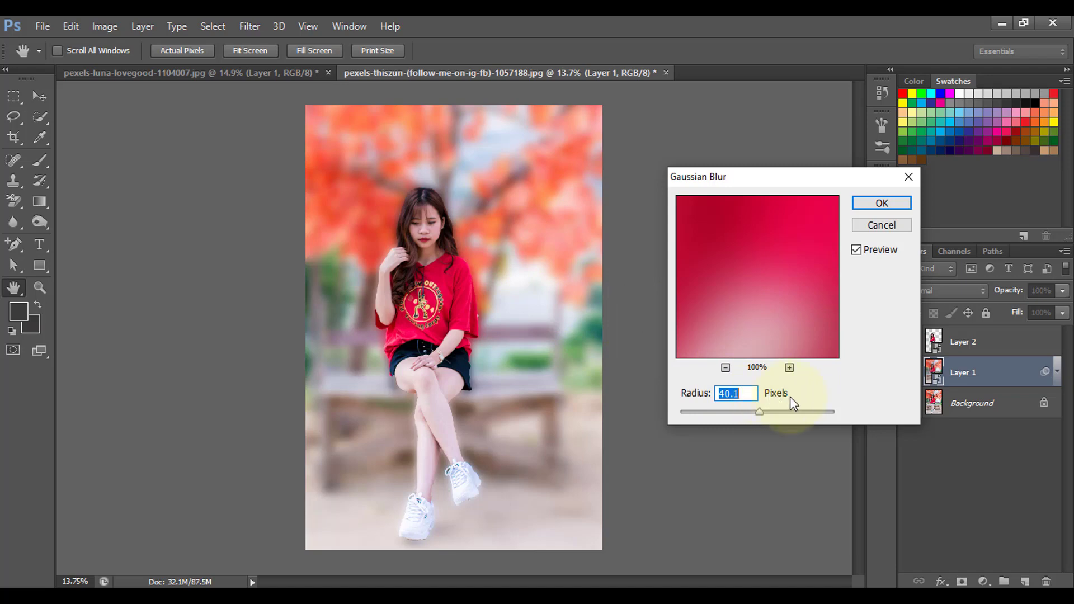
pyautogui.click(883, 205)
pyautogui.press('w')
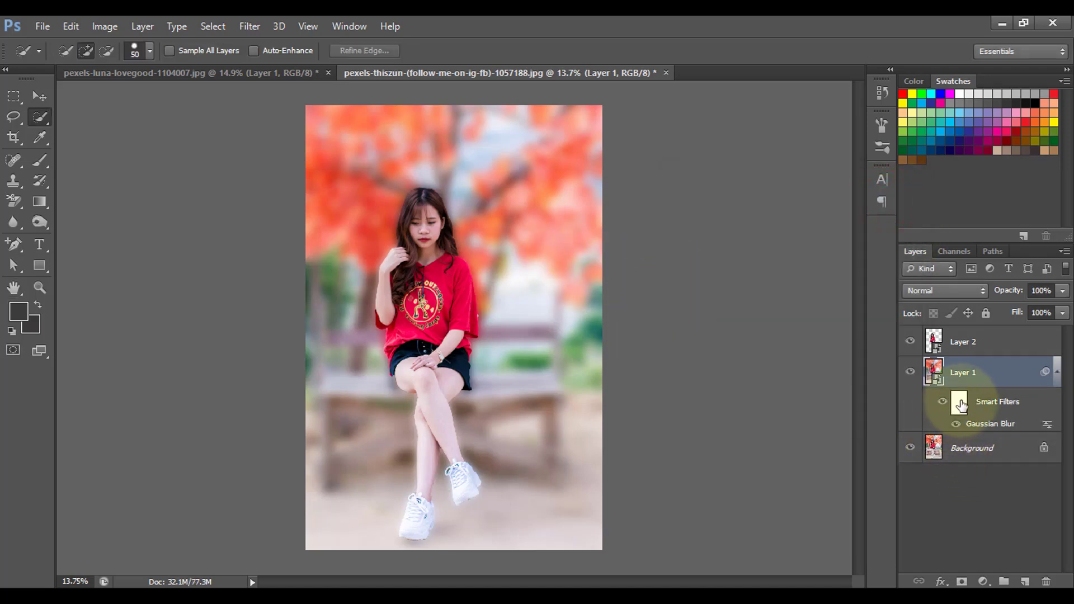
# Step: On Layer 1's smart filter mask, draw a black-to-transparent linear gradient from the photo's bottom edge up to the woman's knees
pyautogui.click(959, 404)
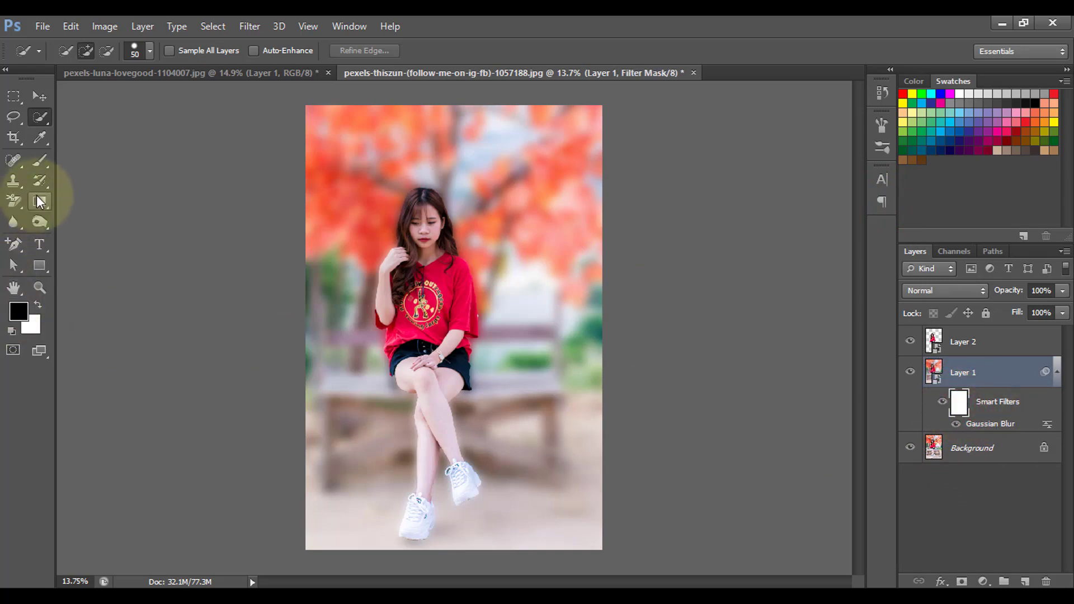
pyautogui.moveTo(39, 202); pyautogui.dragTo(106, 196)
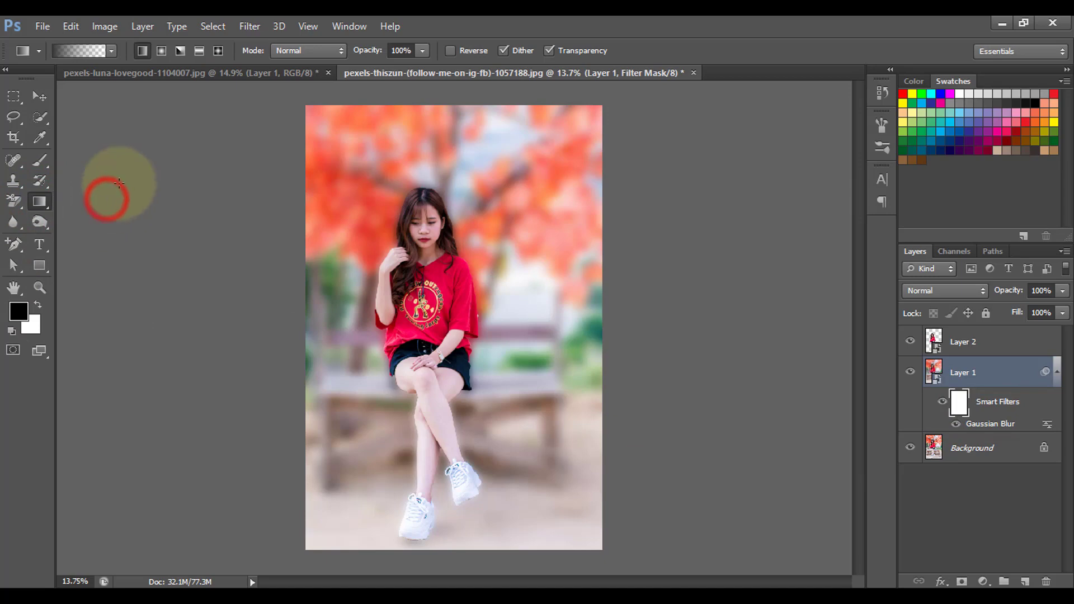
pyautogui.click(110, 47)
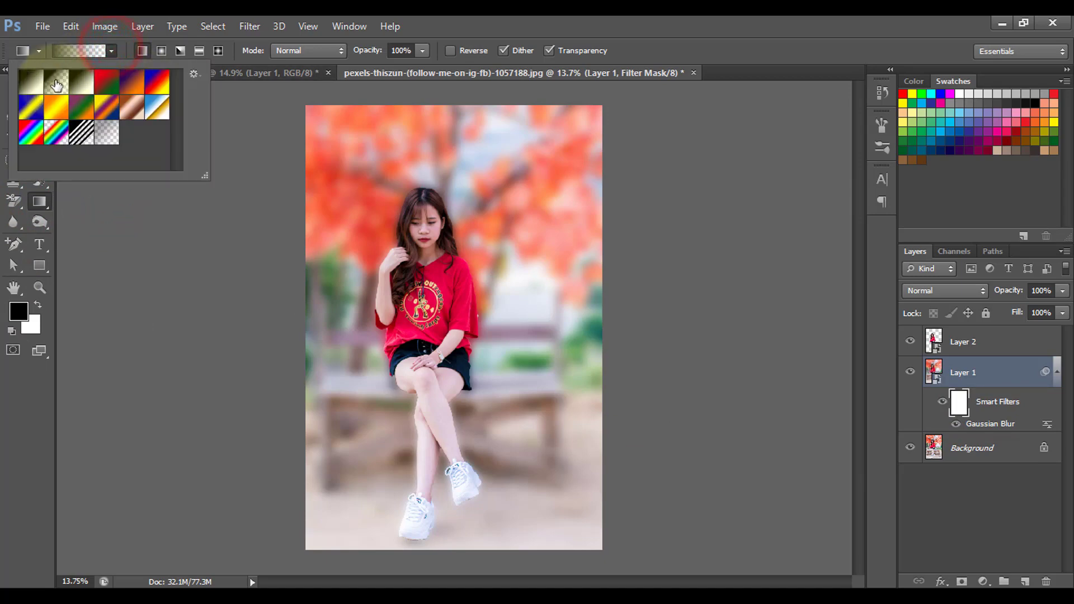
pyautogui.doubleClick(56, 81)
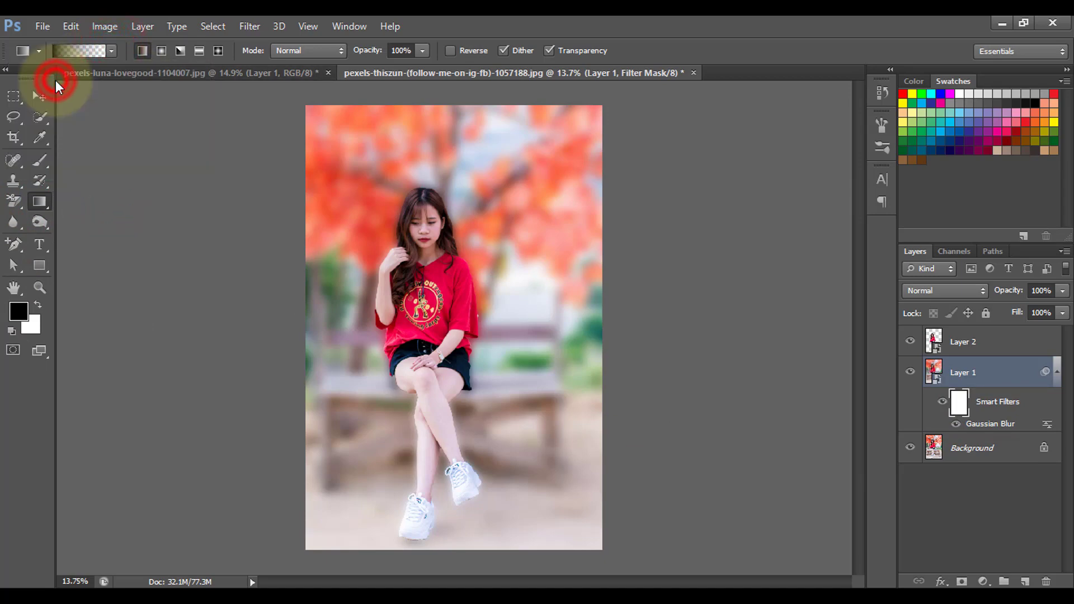
pyautogui.click(143, 51)
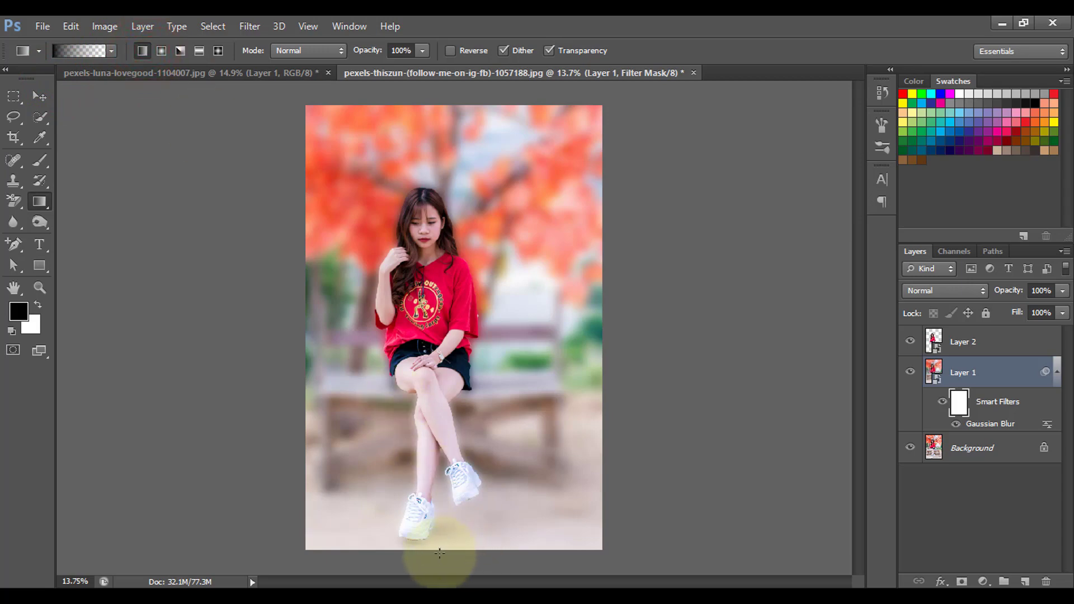
pyautogui.moveTo(439, 554); pyautogui.dragTo(434, 398)
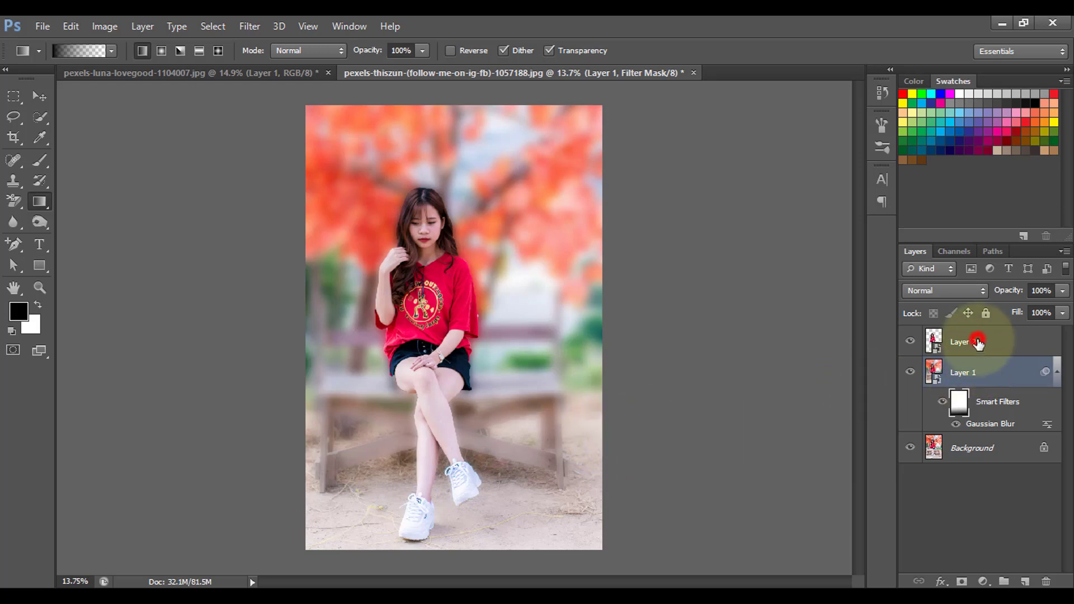
# Step: Scale the woman's cut-out on Layer 2 up about its centre to about 104% in width and height
pyautogui.click(976, 342)
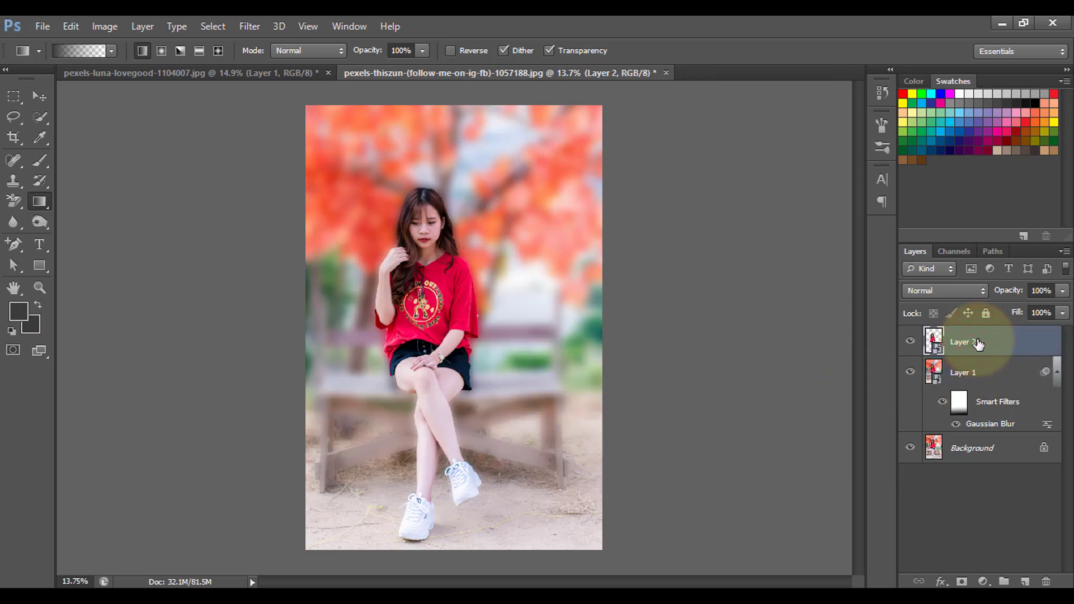
pyautogui.hotkey('ctrl', 't')
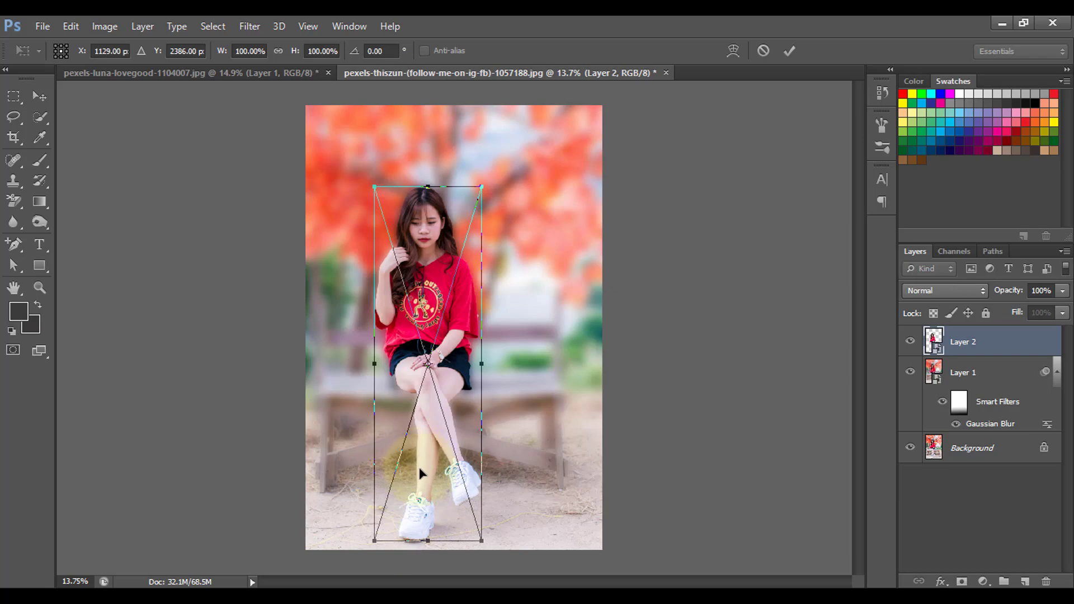
pyautogui.moveTo(481, 187); pyautogui.dragTo(486, 180)
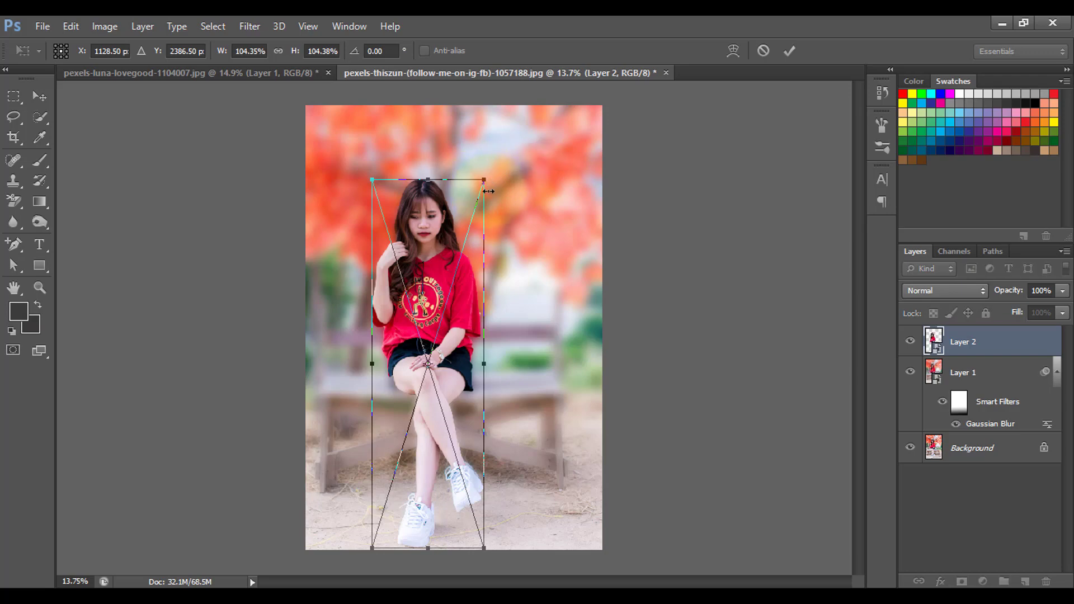
pyautogui.click(784, 50)
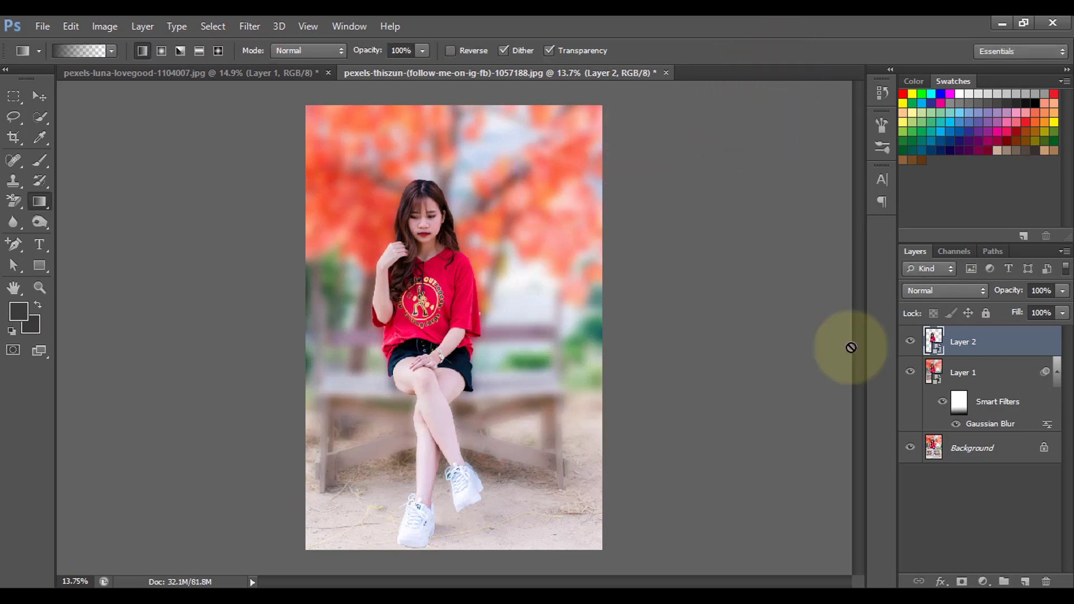
# Step: Compare the woman's photo with and without the blurred background by toggling Layer 1's visibility
pyautogui.click(910, 372)
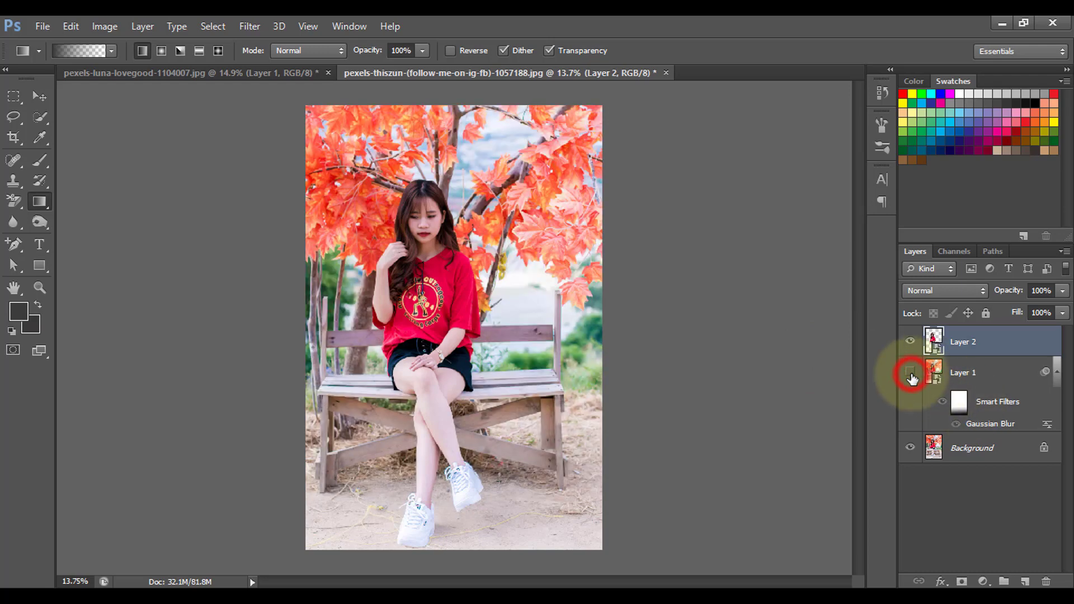
pyautogui.click(911, 373)
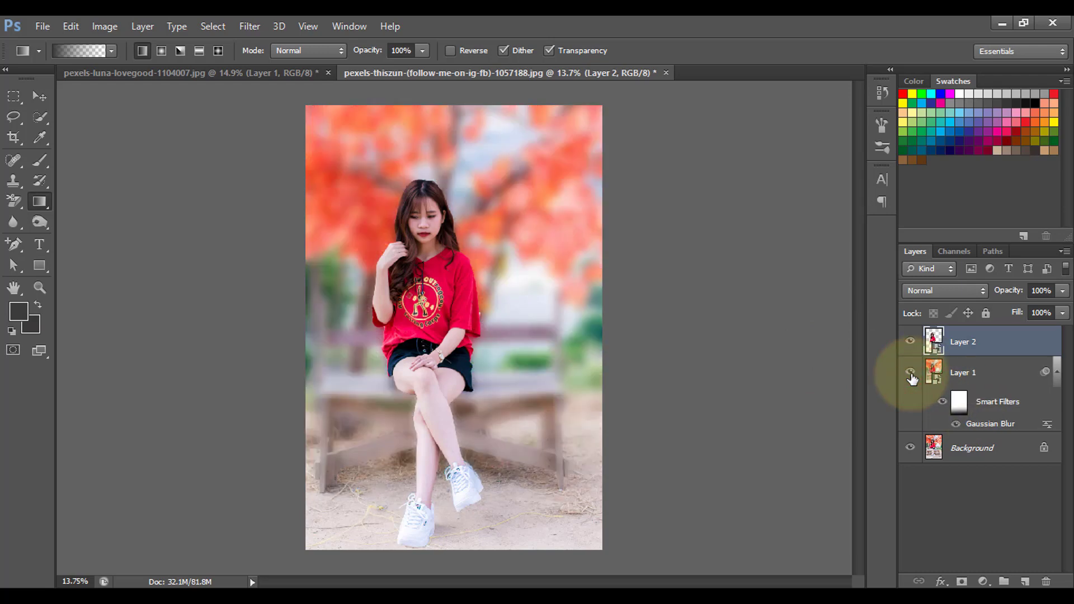
pyautogui.click(910, 373)
pyautogui.click(911, 373)
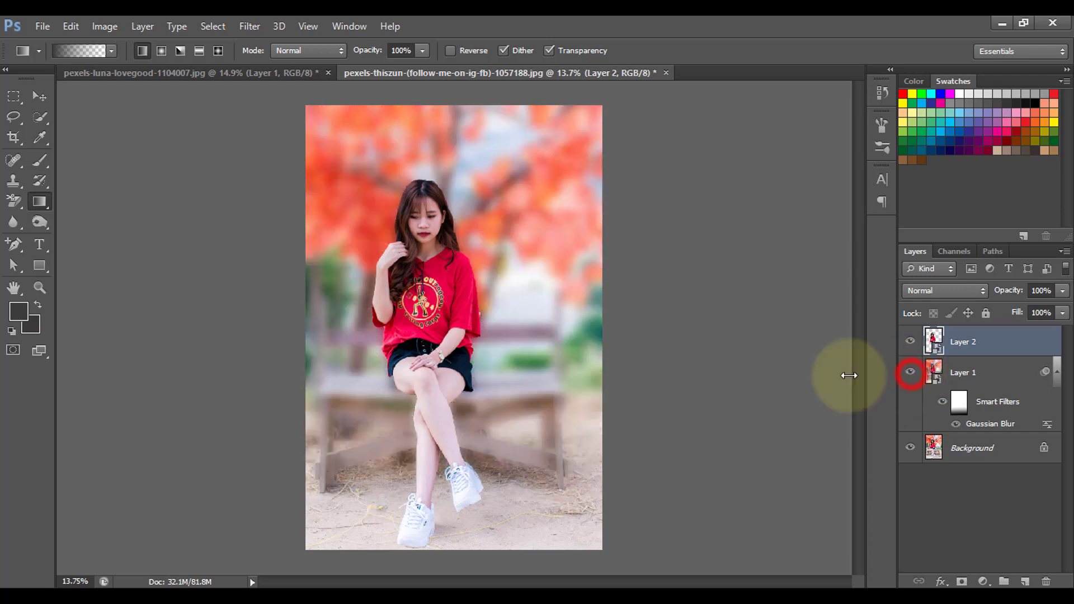